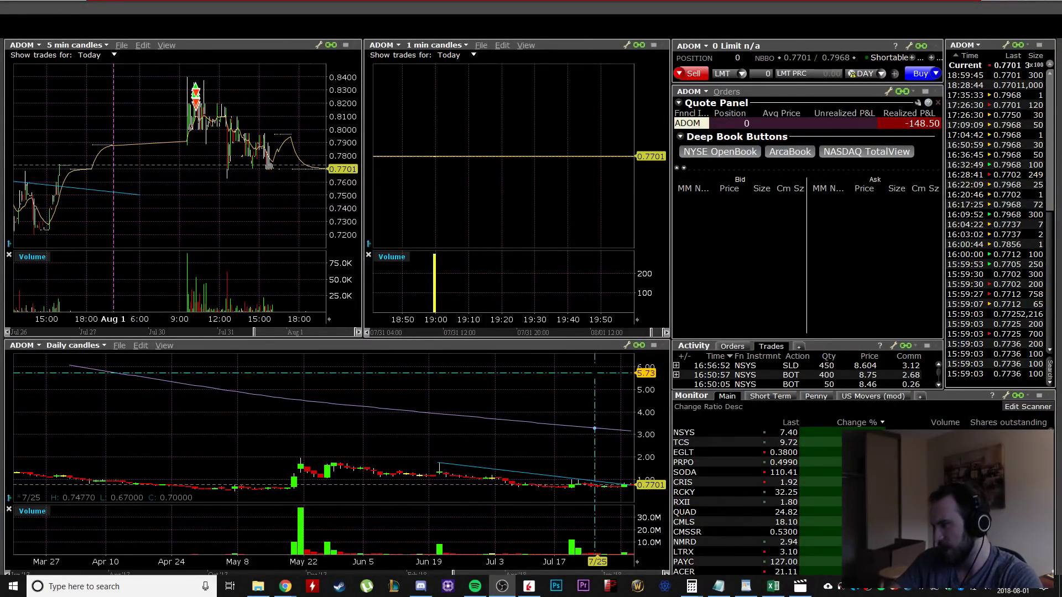
Average the 1-Aug losses (-$56 US, -$73 CAD) on RehabAugust, then return to Trader Workstation.
click(774, 587)
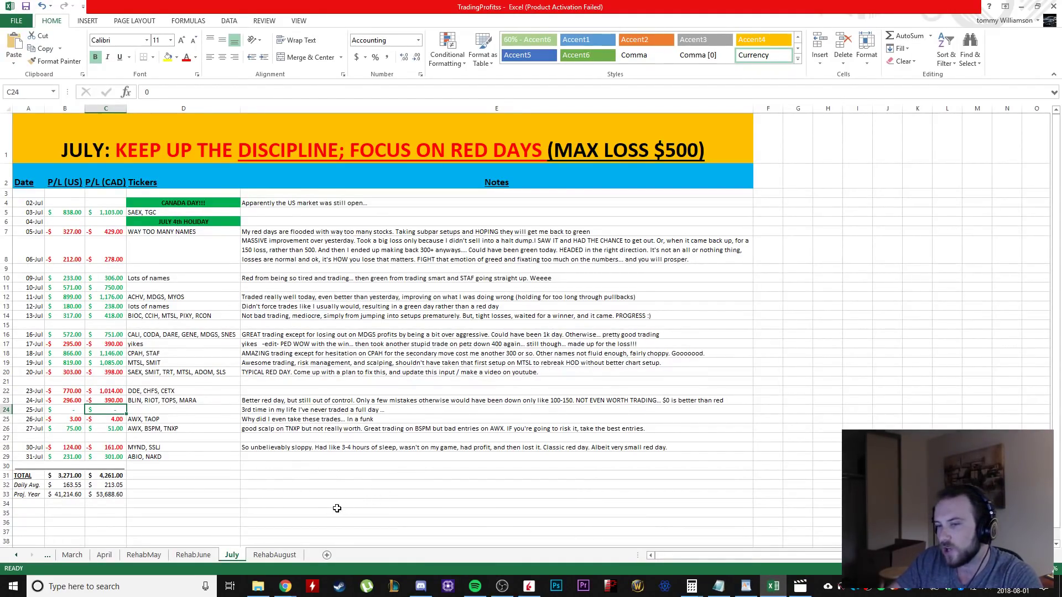
click(274, 554)
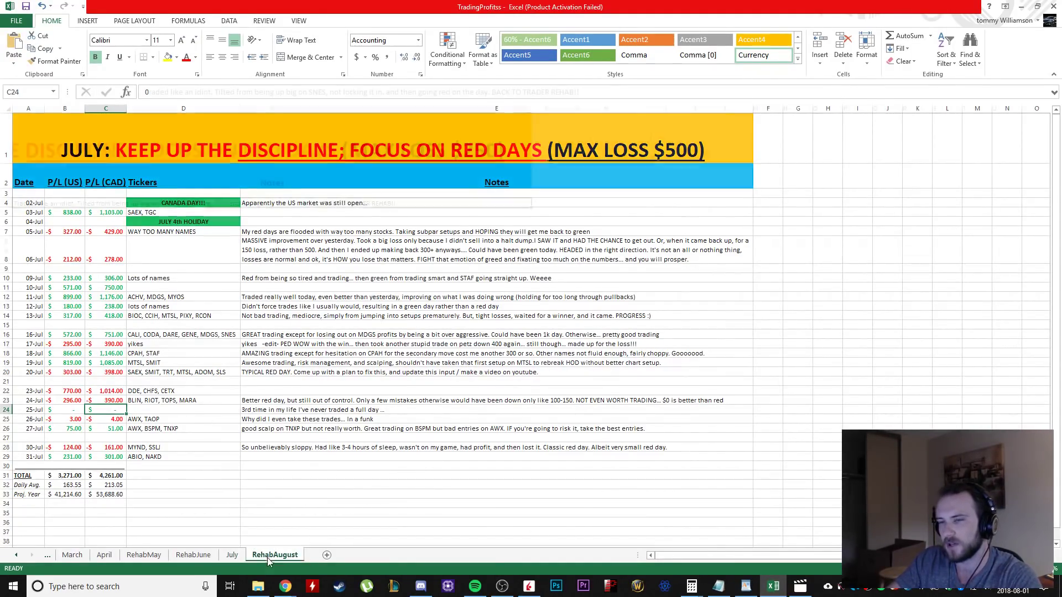
drag(768, 556, 561, 562)
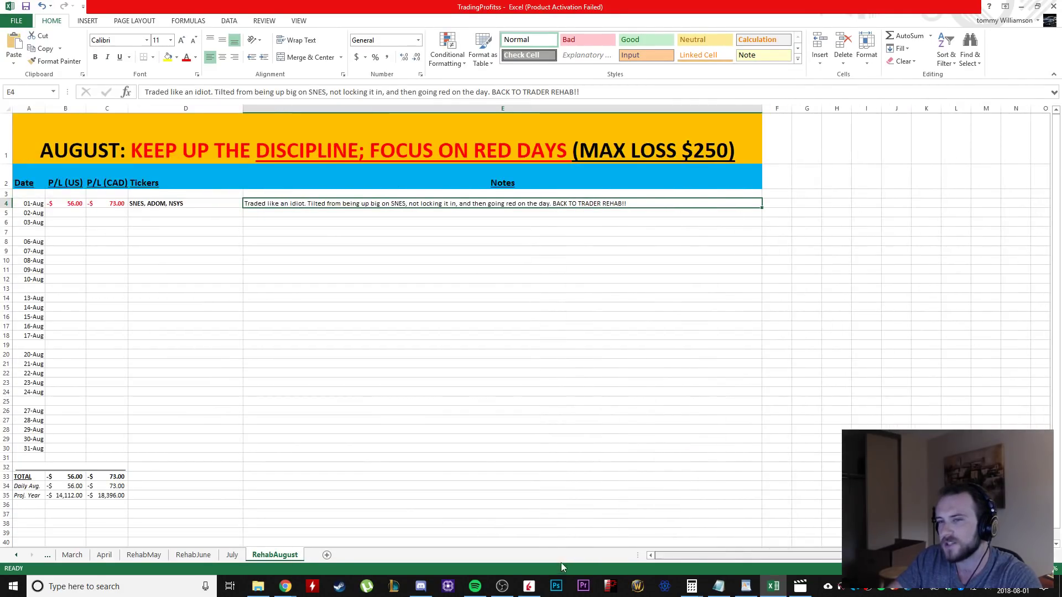
click(109, 203)
drag(69, 203, 108, 201)
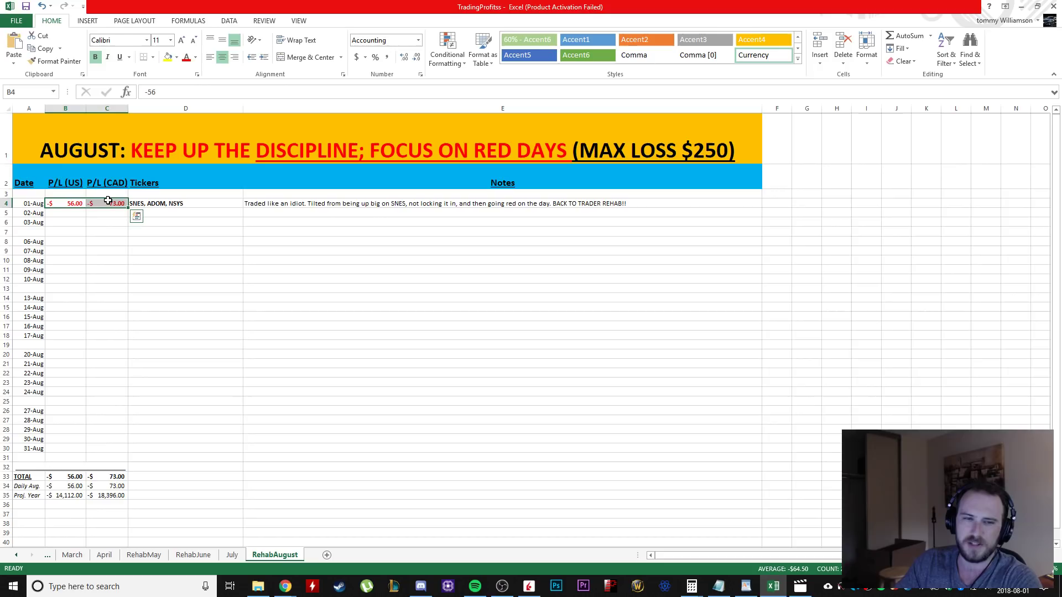
key(alt+Tab)
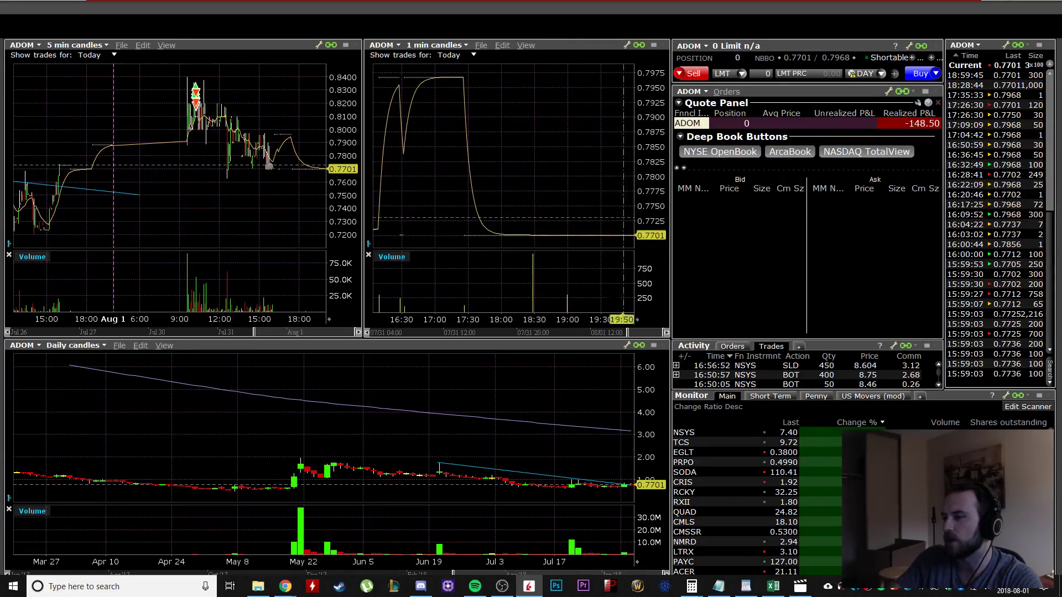
Review the ADOM 1-minute chart, then load NSYS and widen its chart to show the trades.
drag(648, 334, 568, 333)
scroll(457, 138, up, 5)
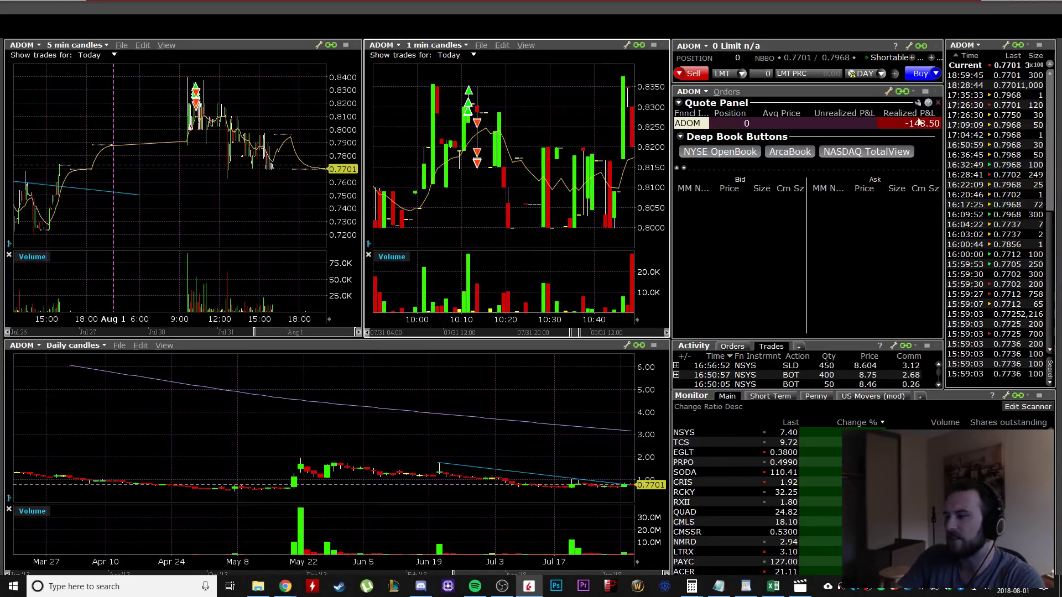
click(748, 366)
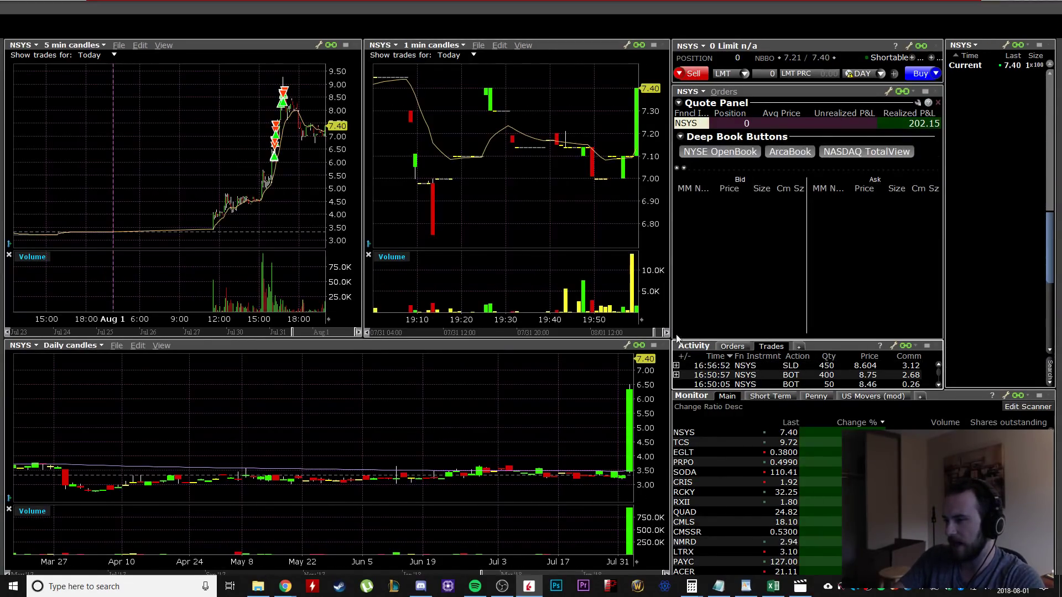
drag(655, 333, 629, 335)
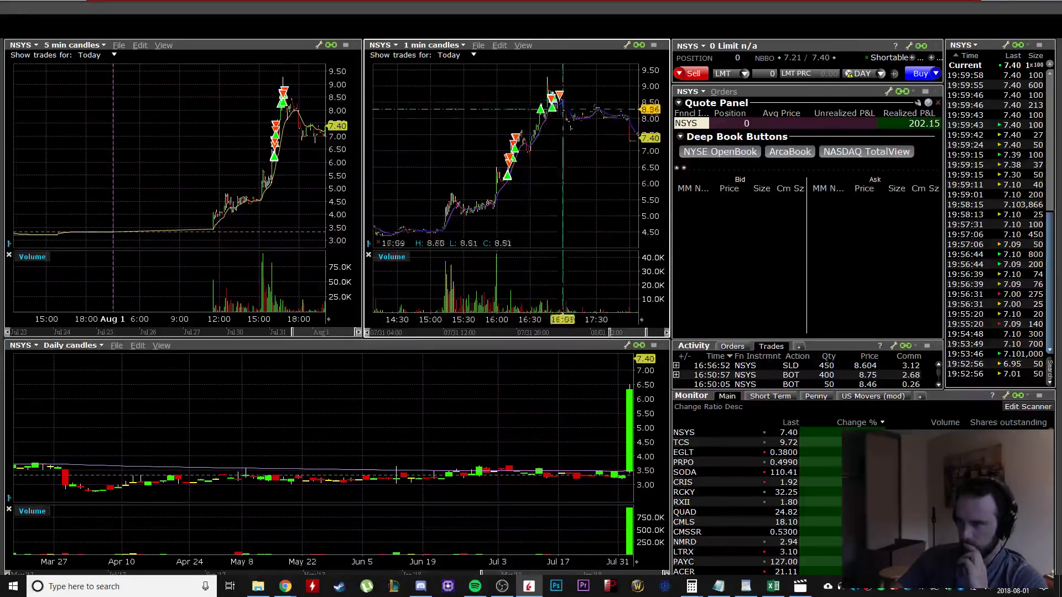
Zoom through the NSYS trades (+202.15), then load SNES into all linked windows.
scroll(563, 109, up, 2)
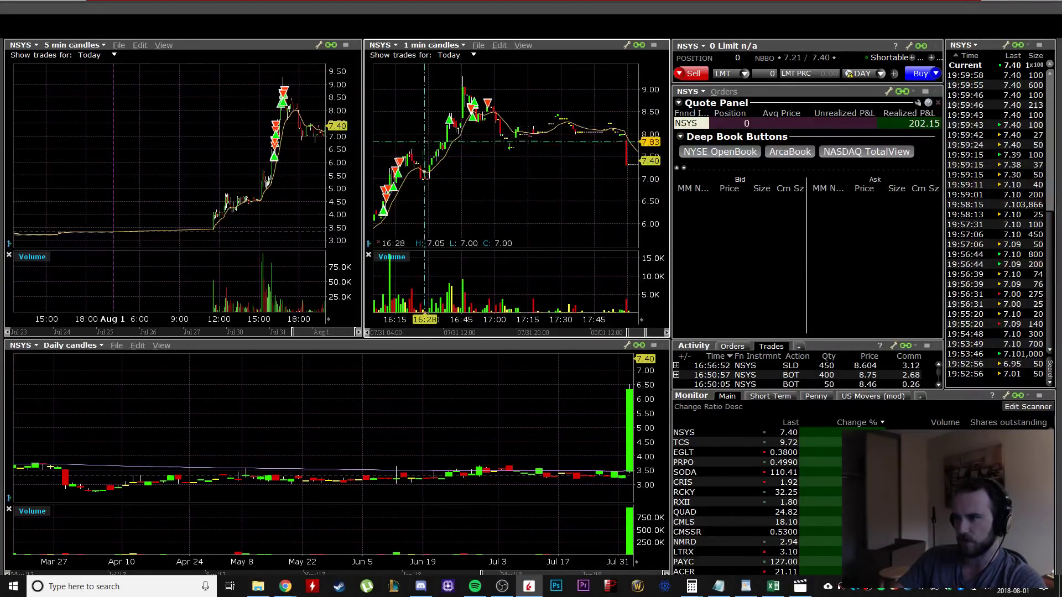
scroll(424, 142, down, 2)
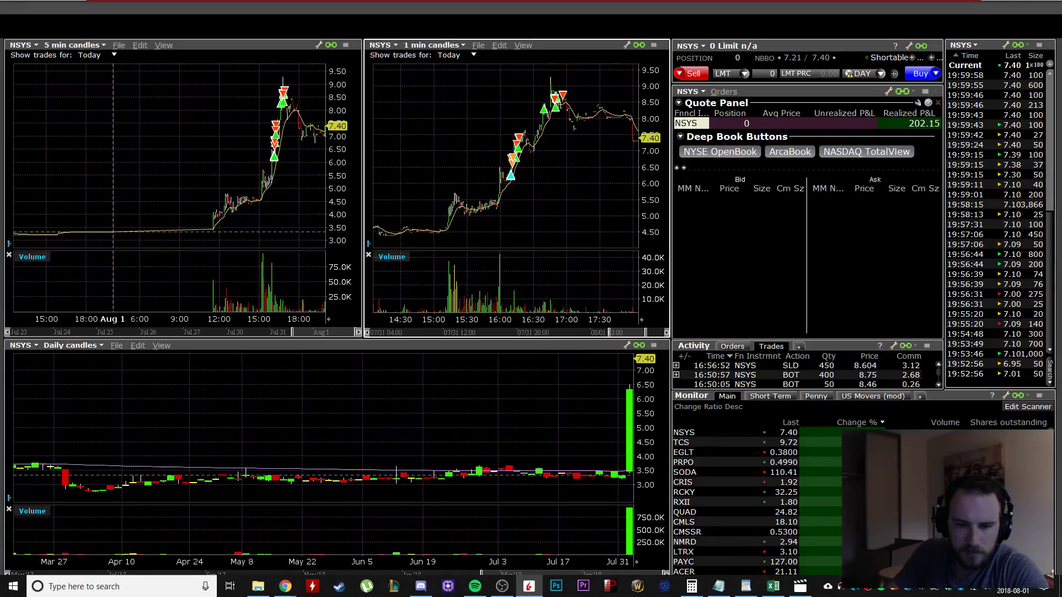
text(SNES)
key(Return)
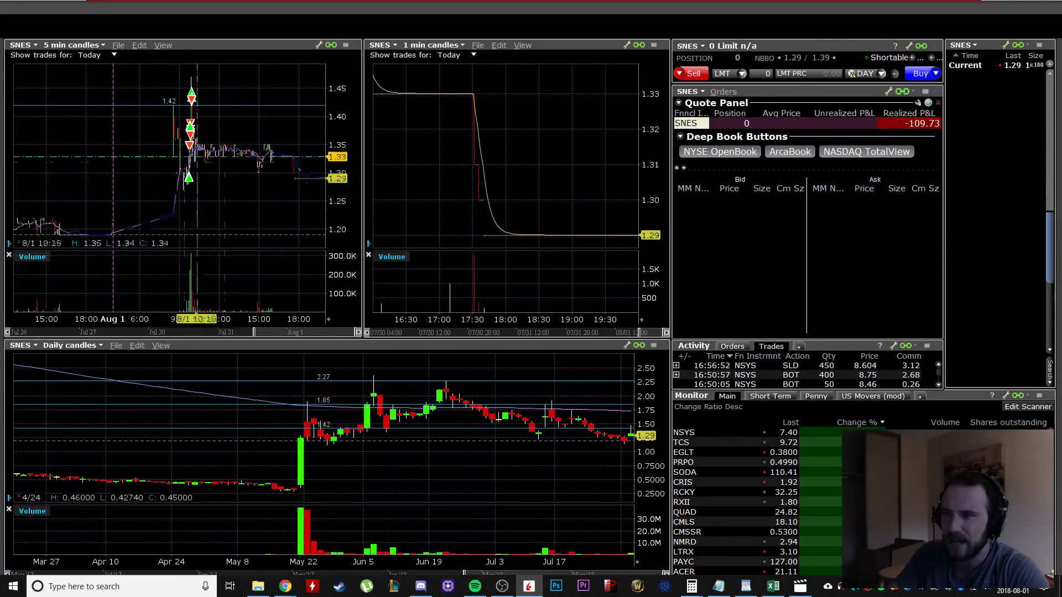
Pan and zoom the SNES 1-minute chart to review its trades, then load NSYS again.
drag(641, 333, 595, 336)
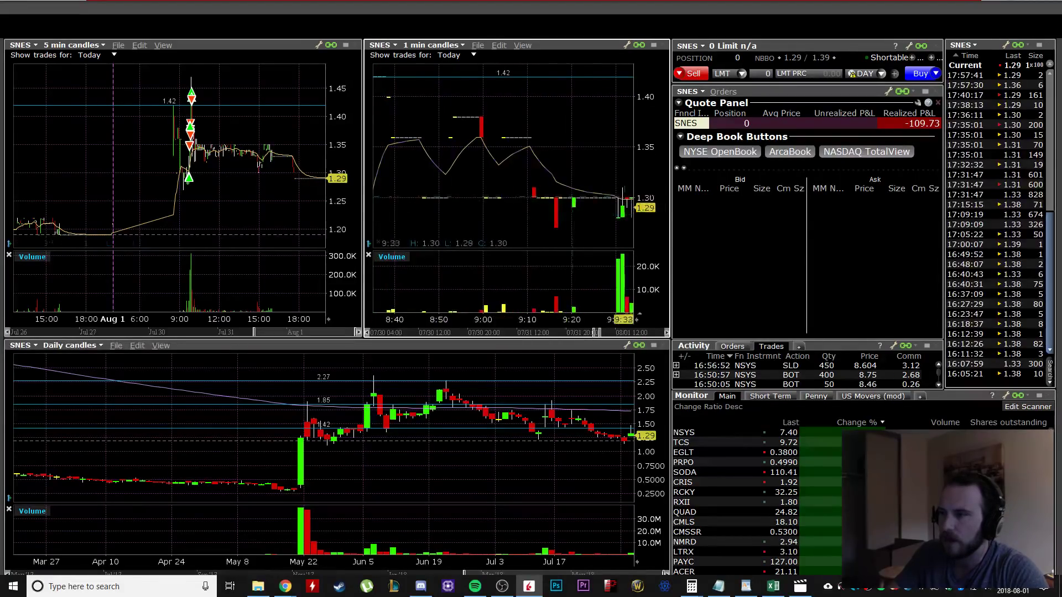
drag(596, 333, 602, 333)
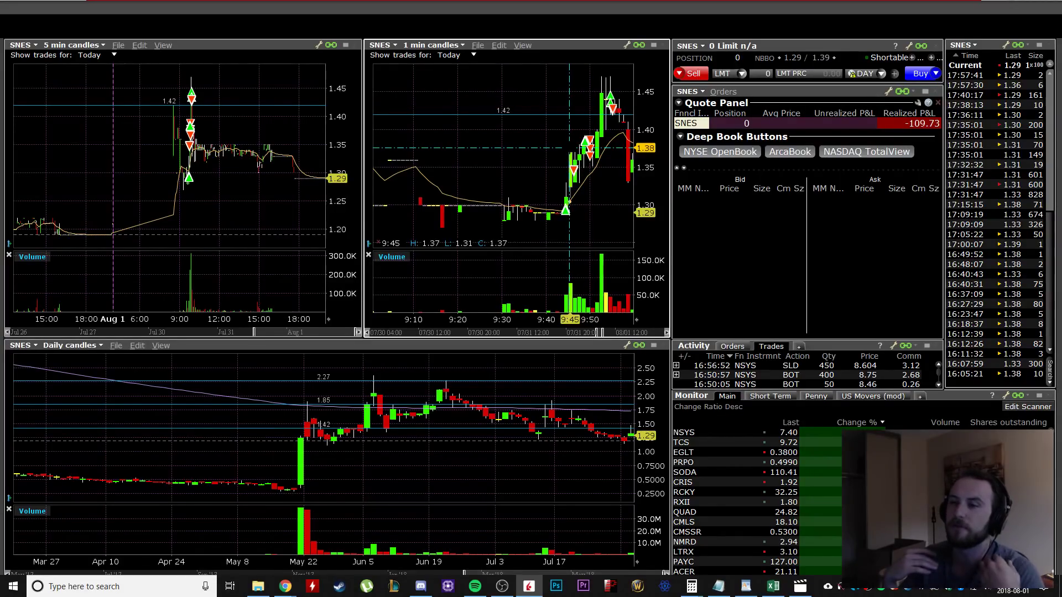
scroll(568, 148, down, 3)
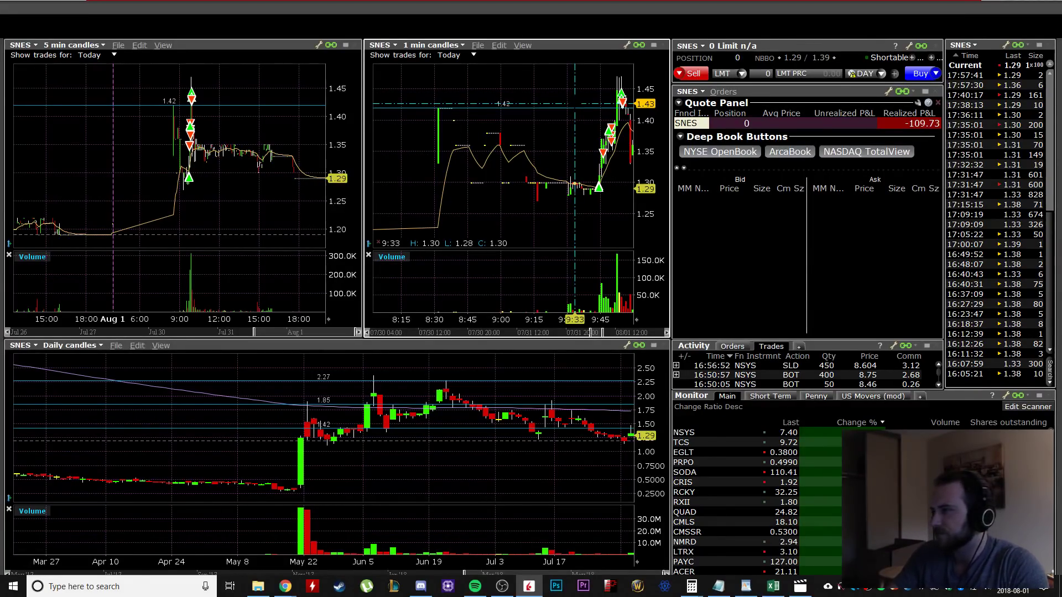
click(762, 367)
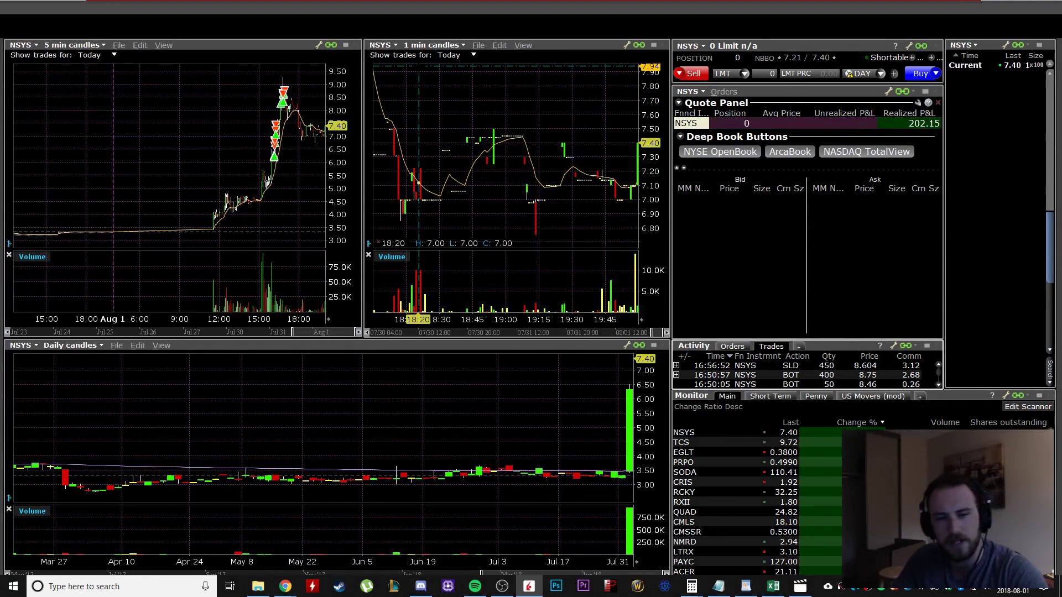
Check July's daily CAD P&L ranges (C22:C29, C18:C19, C12:C19), then return to RehabAugust.
click(773, 587)
click(232, 554)
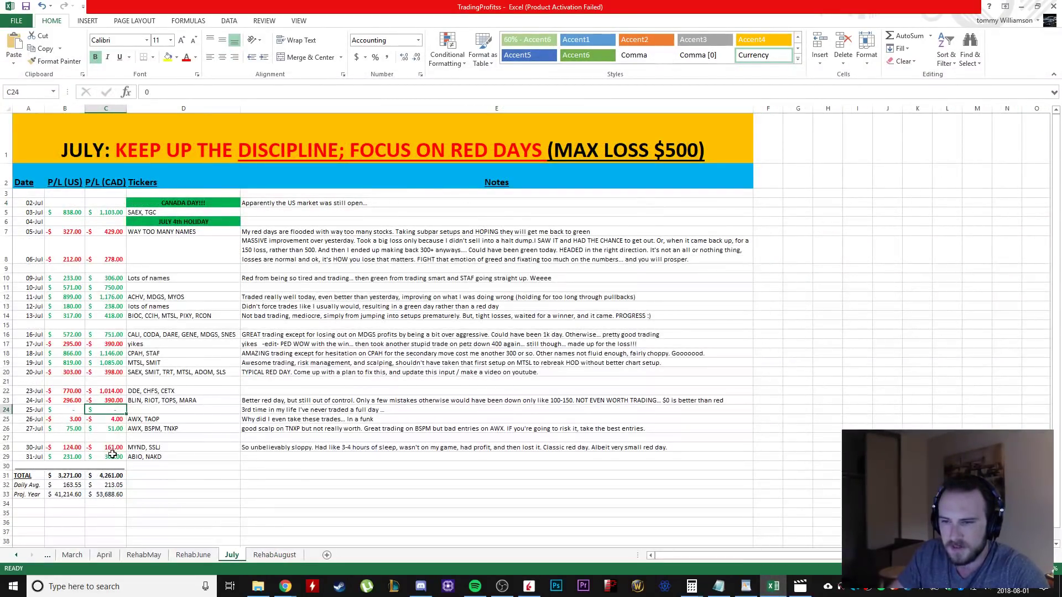
mouse_move(108, 457)
mouse_down()
mouse_move(71, 377)
mouse_move(107, 393)
mouse_move(108, 457)
mouse_up()
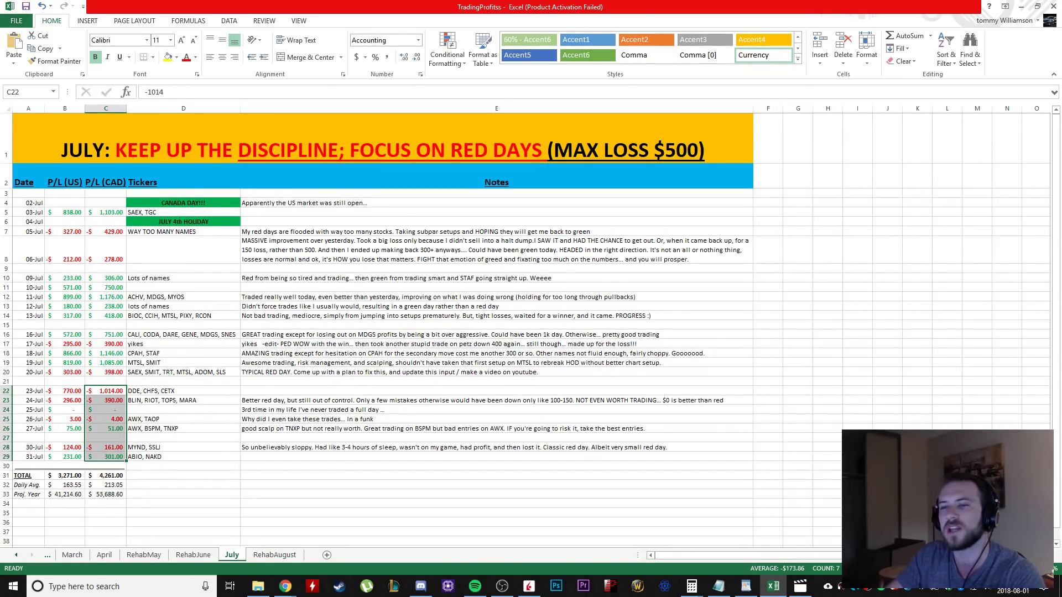
drag(108, 363, 108, 354)
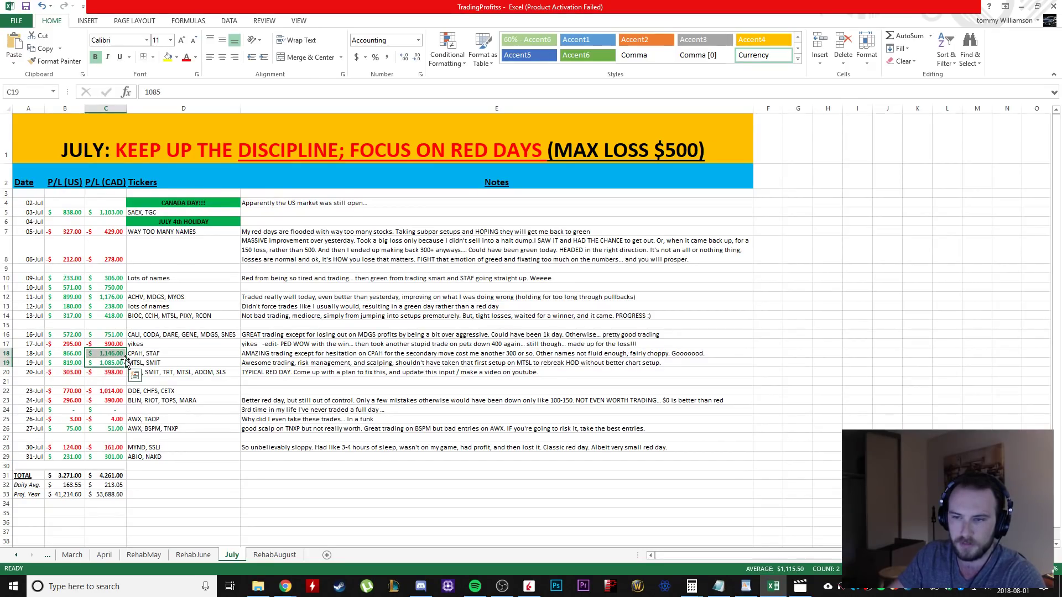
drag(108, 297, 109, 360)
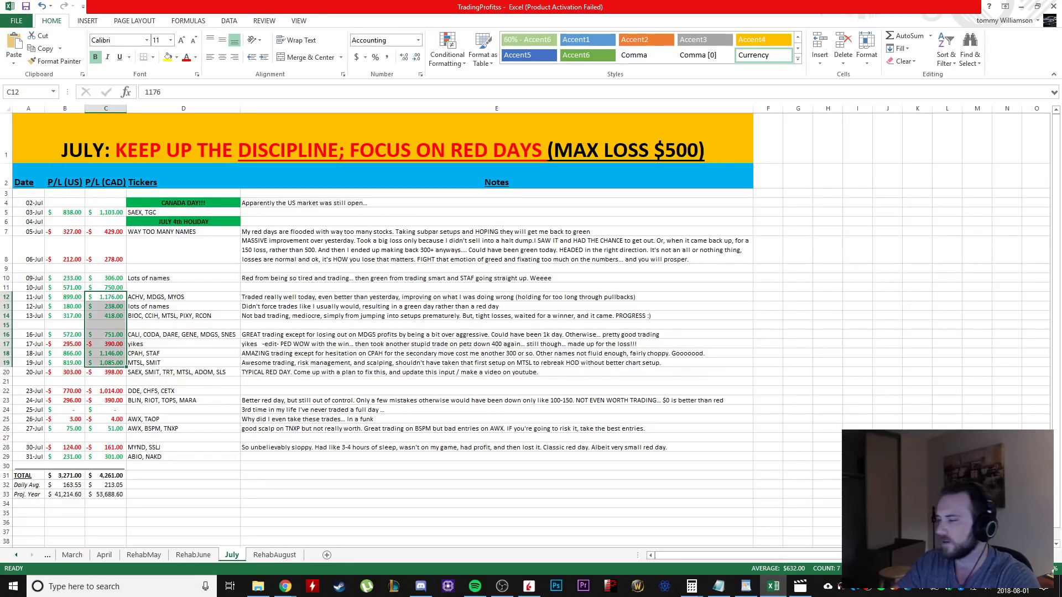
click(275, 555)
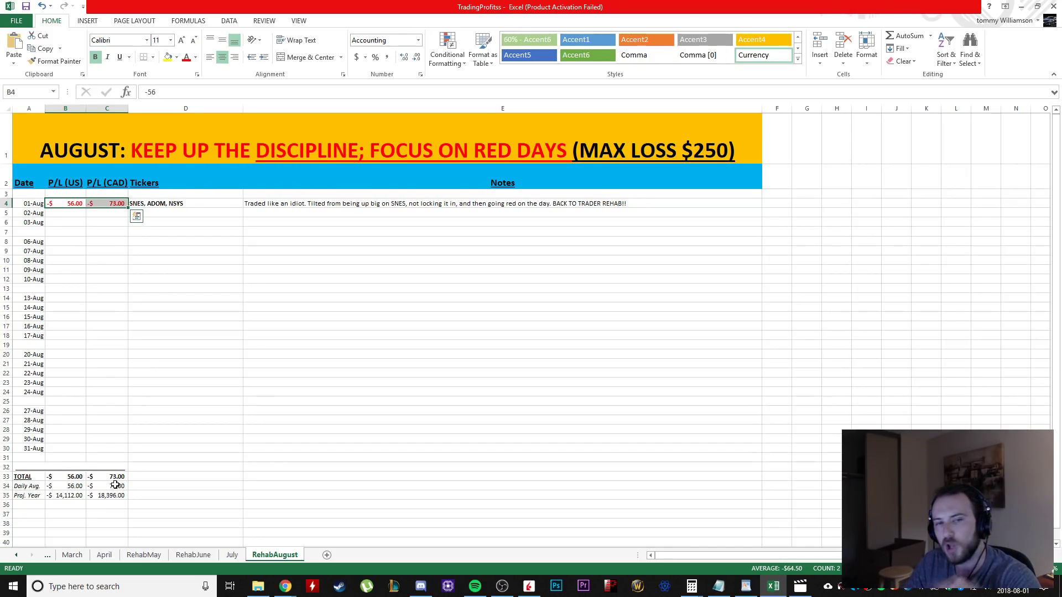
click(189, 556)
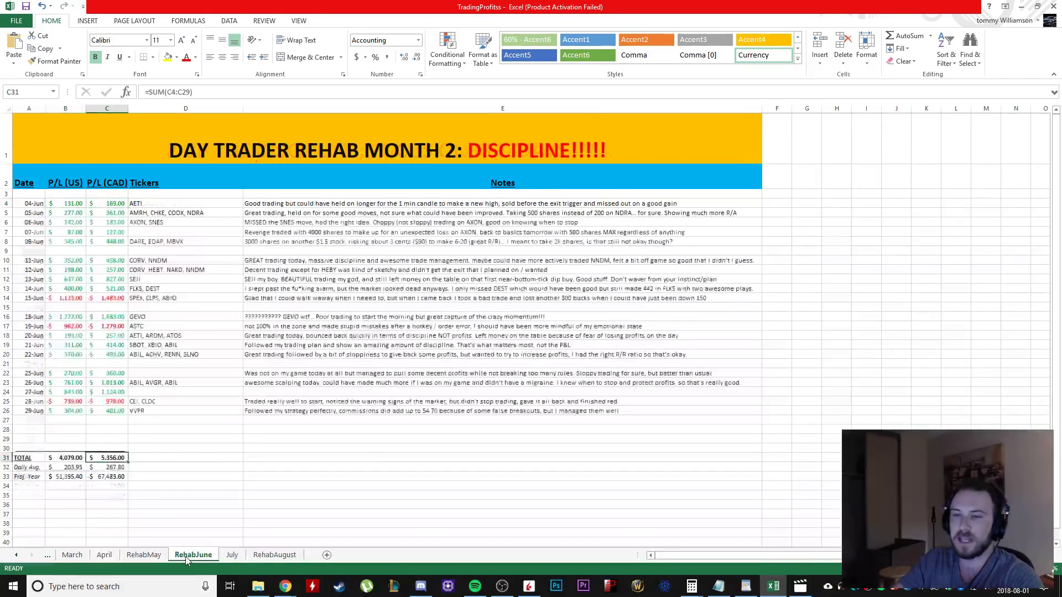
click(147, 556)
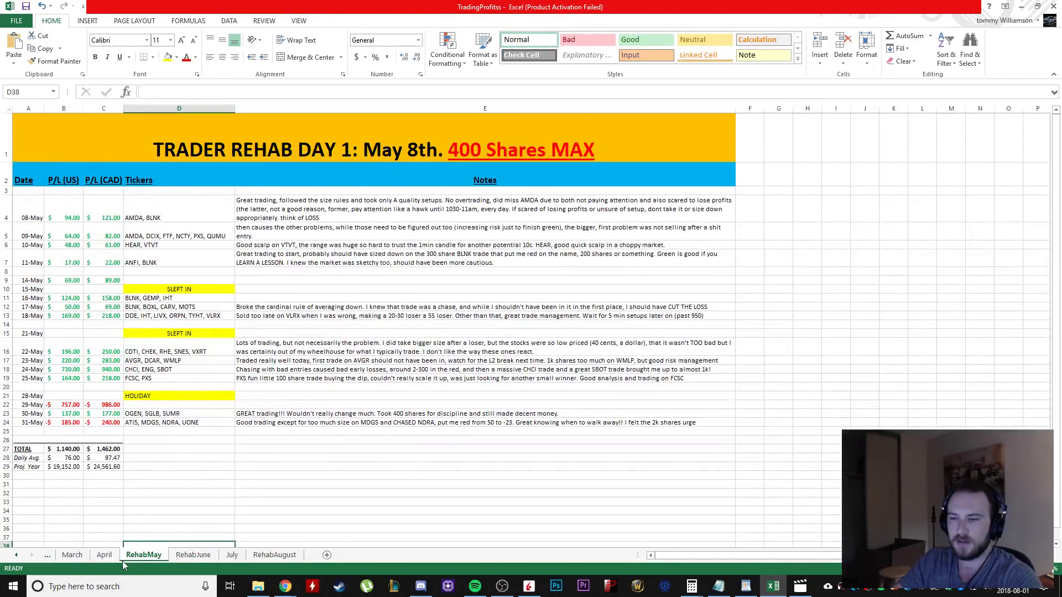
click(213, 556)
click(231, 555)
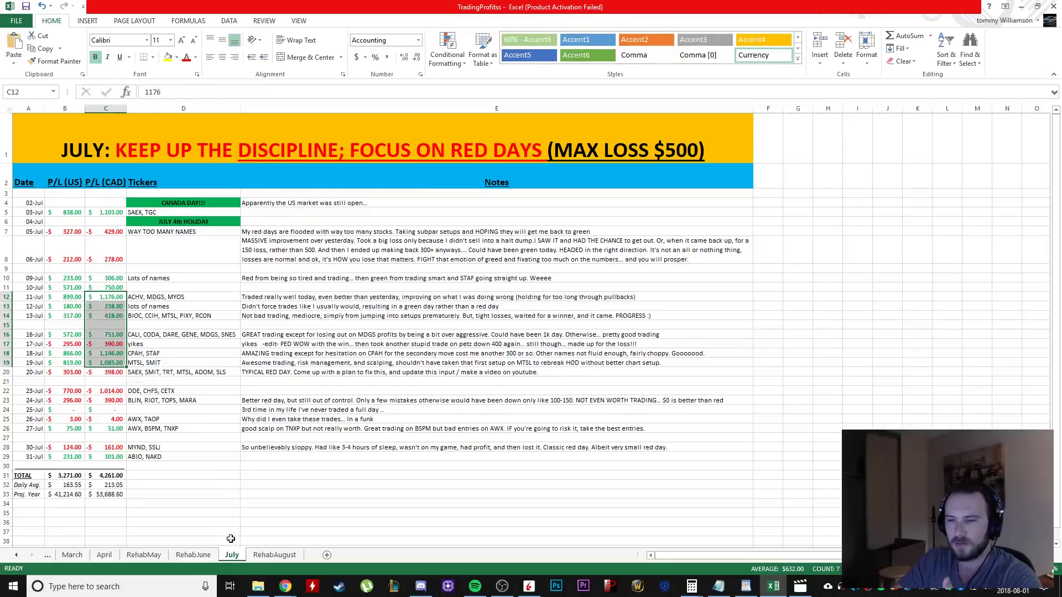
click(192, 557)
click(144, 556)
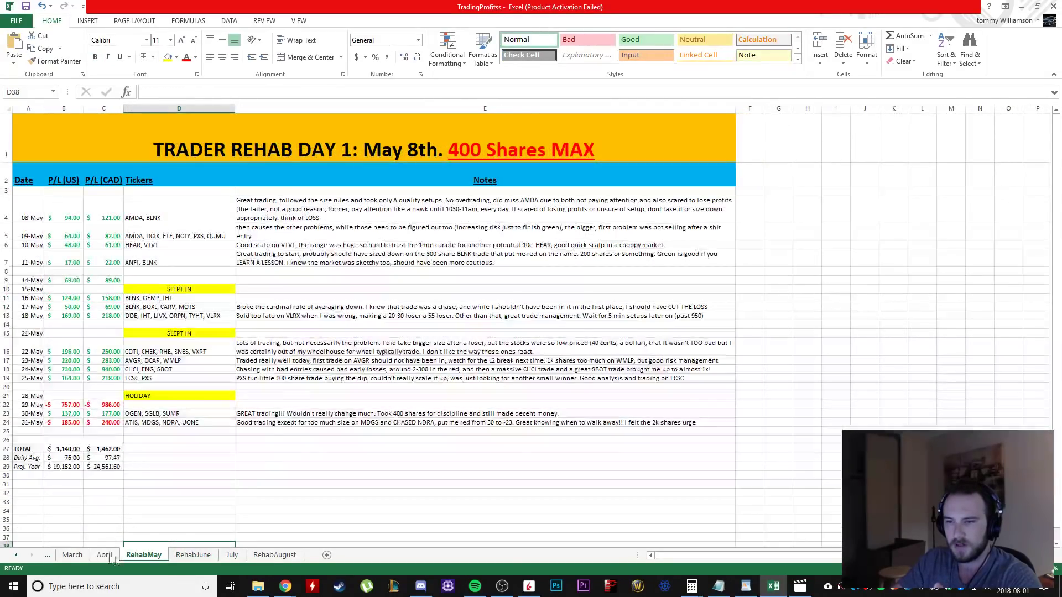
click(86, 556)
click(166, 380)
click(113, 389)
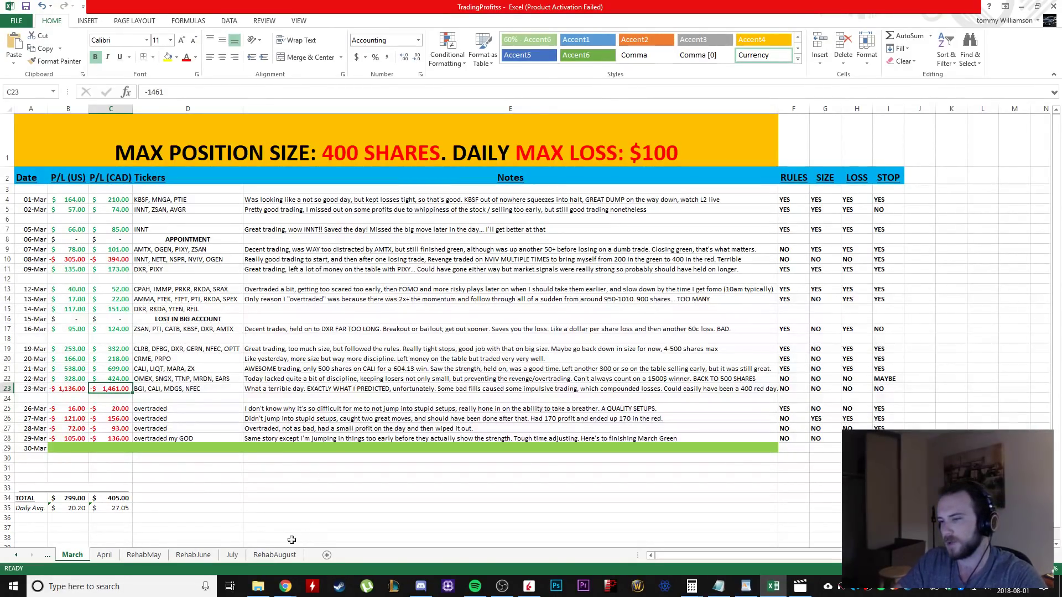
click(274, 555)
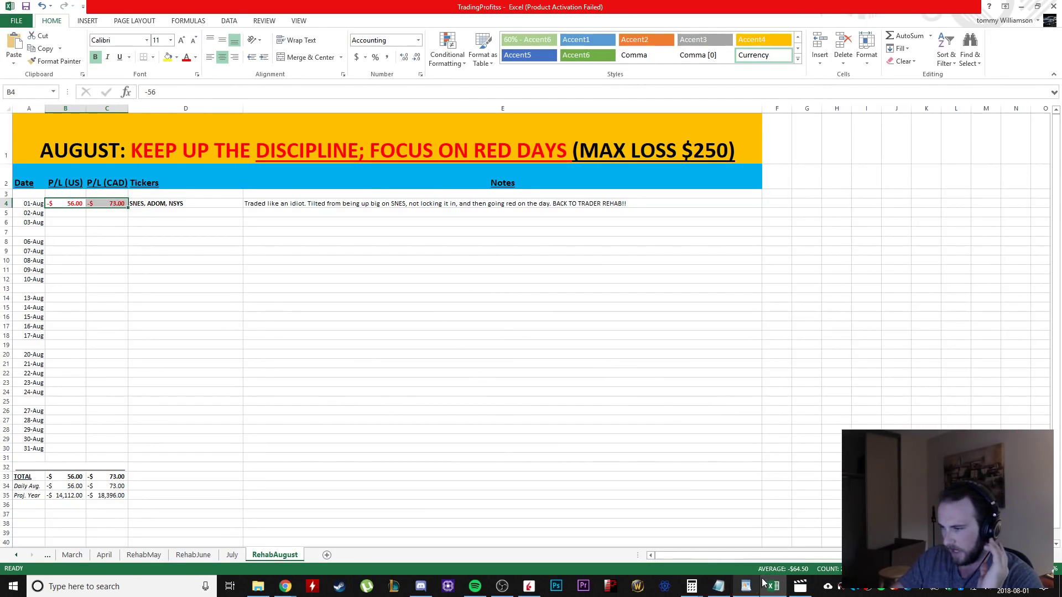
Maximise the RULES document, highlight the chart-annotation rule, and move Discord to the centre.
click(746, 586)
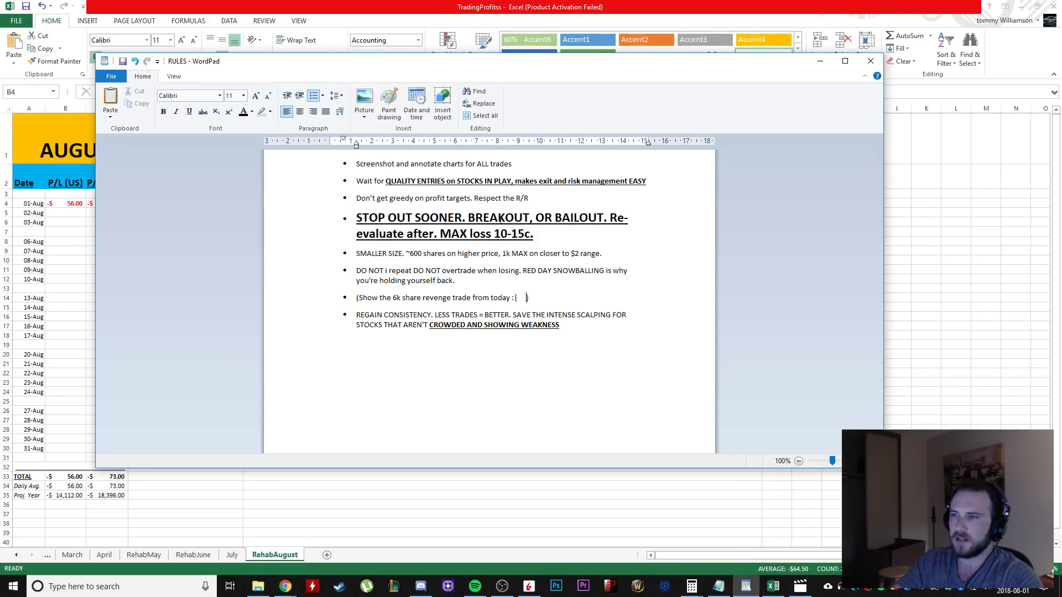
double_click(563, 68)
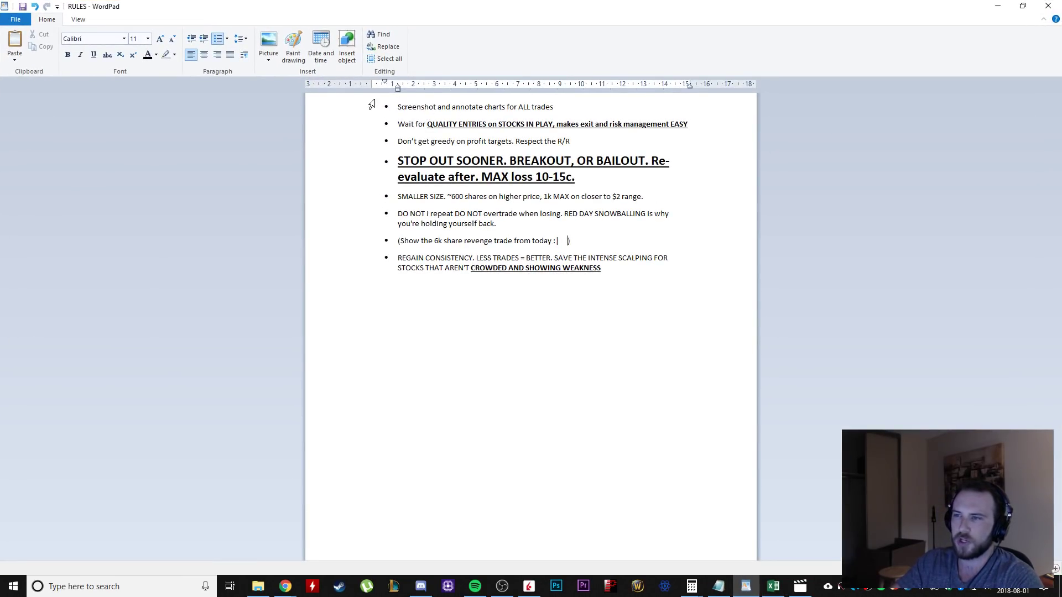
drag(589, 108, 397, 110)
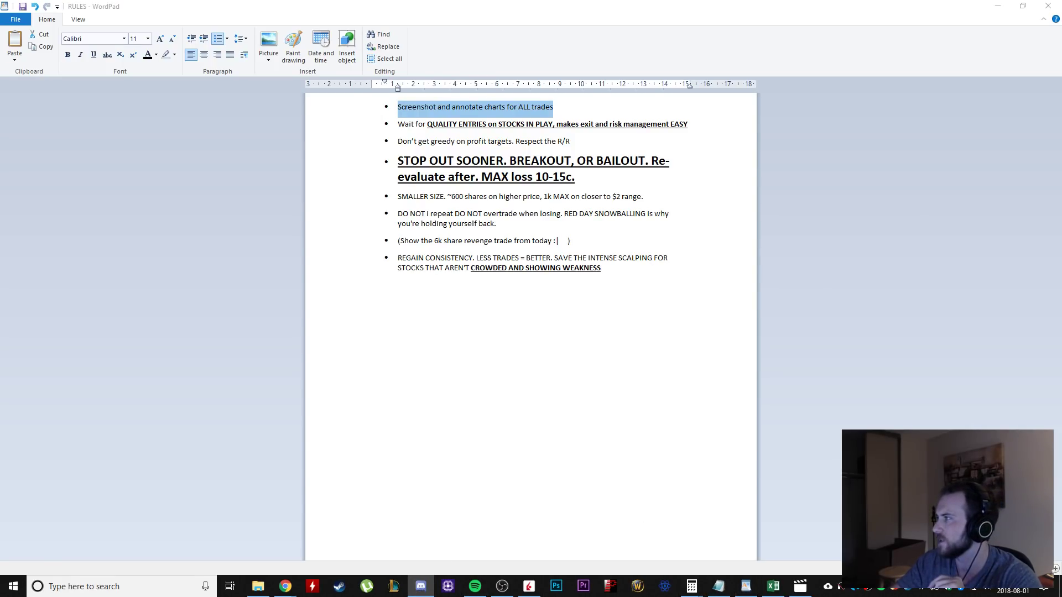
drag(886, 34, 397, 42)
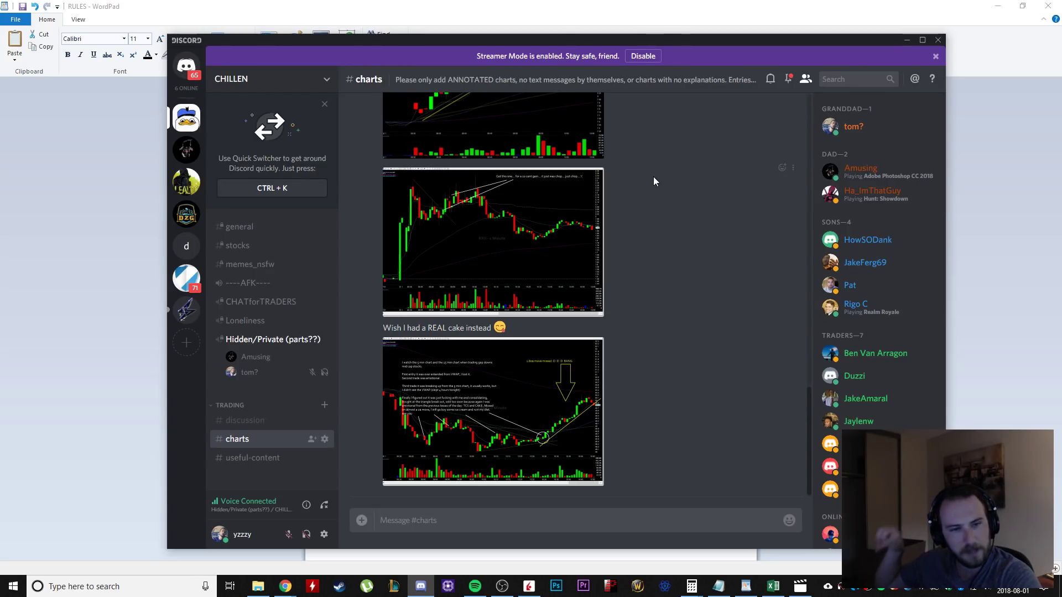
Browse #charts, enlarging and closing a posted annotated trade chart.
click(247, 455)
click(238, 439)
scroll(469, 192, up, 5)
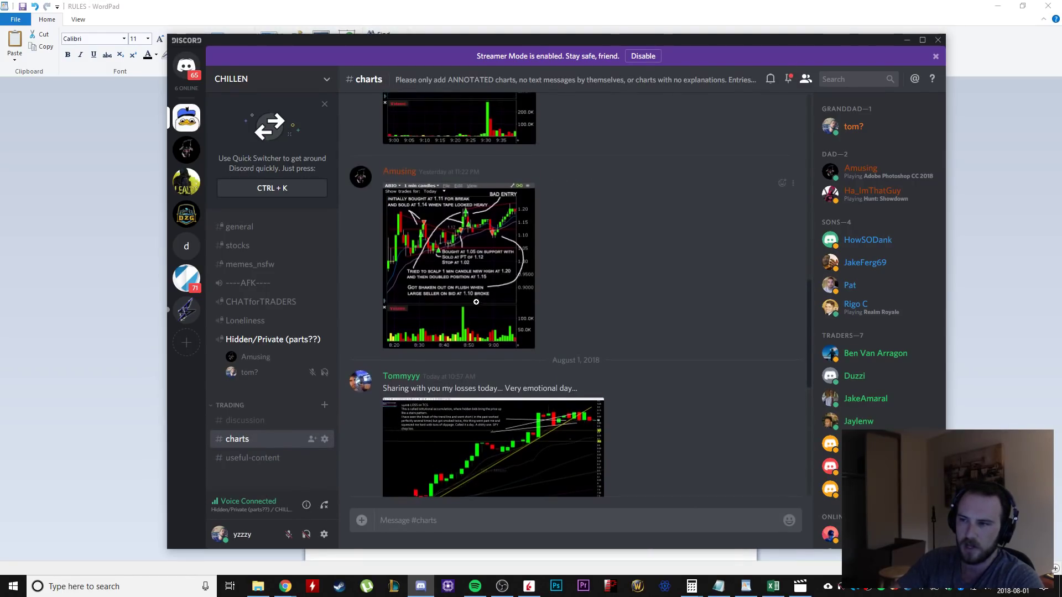
click(469, 192)
click(580, 324)
Enlarge and close the annotated NAKD trade chart, then open #discussion.
scroll(572, 342, up, 5)
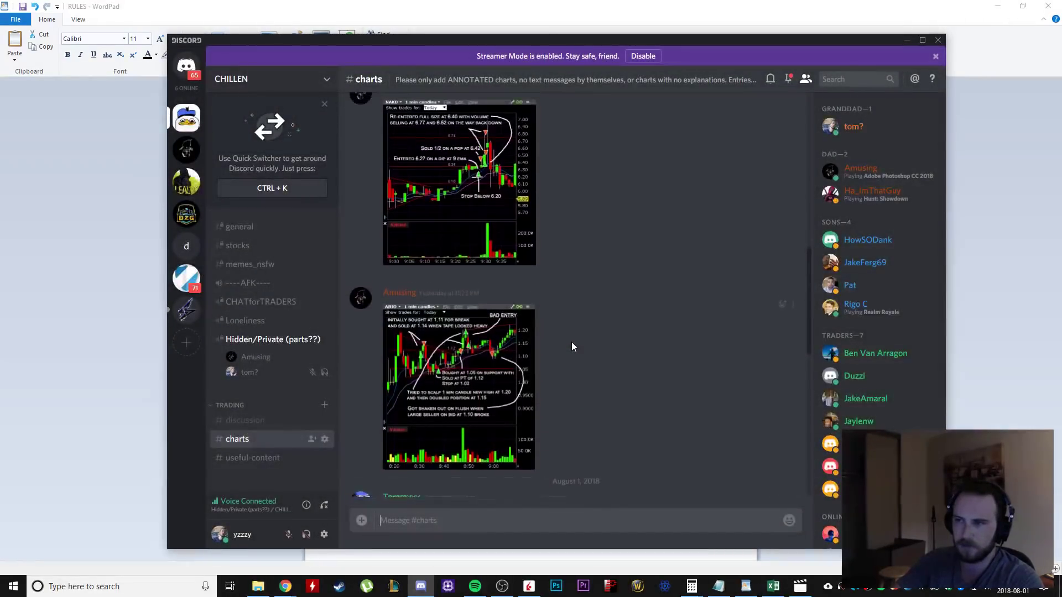
click(473, 264)
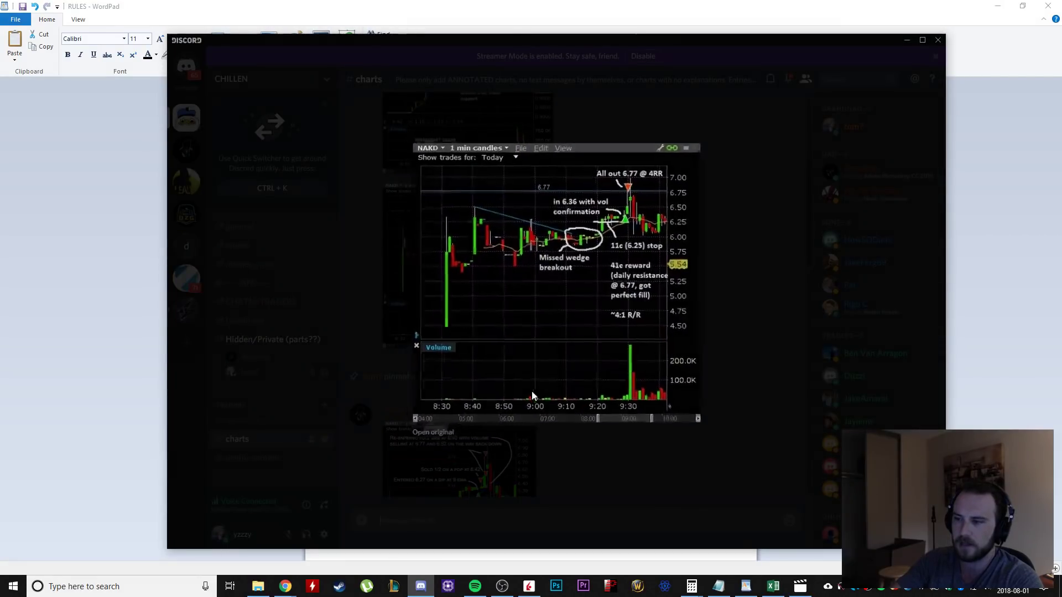
click(711, 261)
scroll(530, 392, down, 5)
scroll(530, 392, down, 3)
click(260, 421)
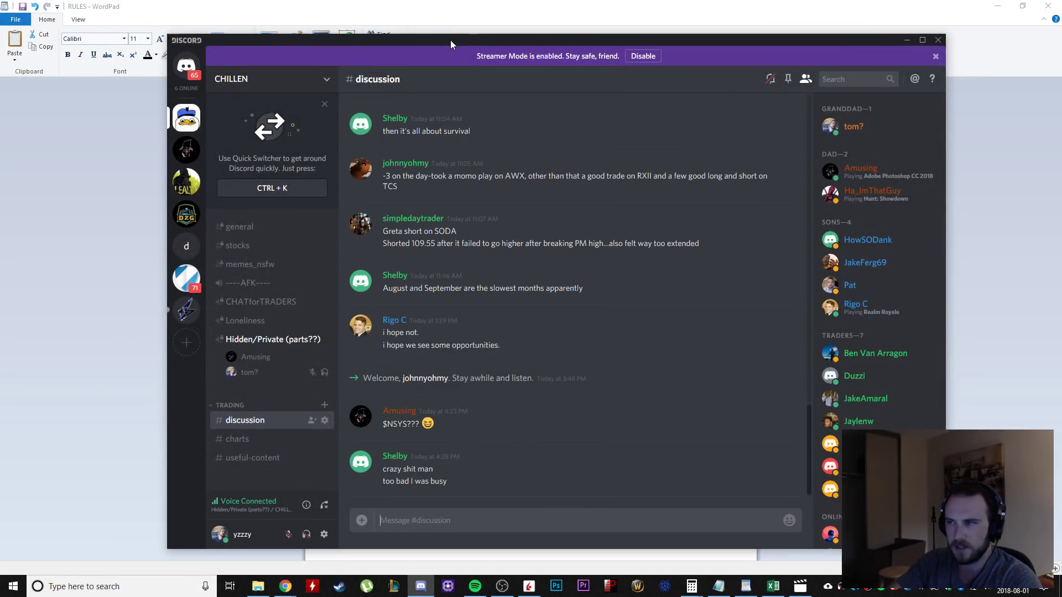
Move Discord aside, highlight the 'Wait for QUALITY ENTRIES' rule, and minimise WordPad.
drag(451, 39, 1061, 56)
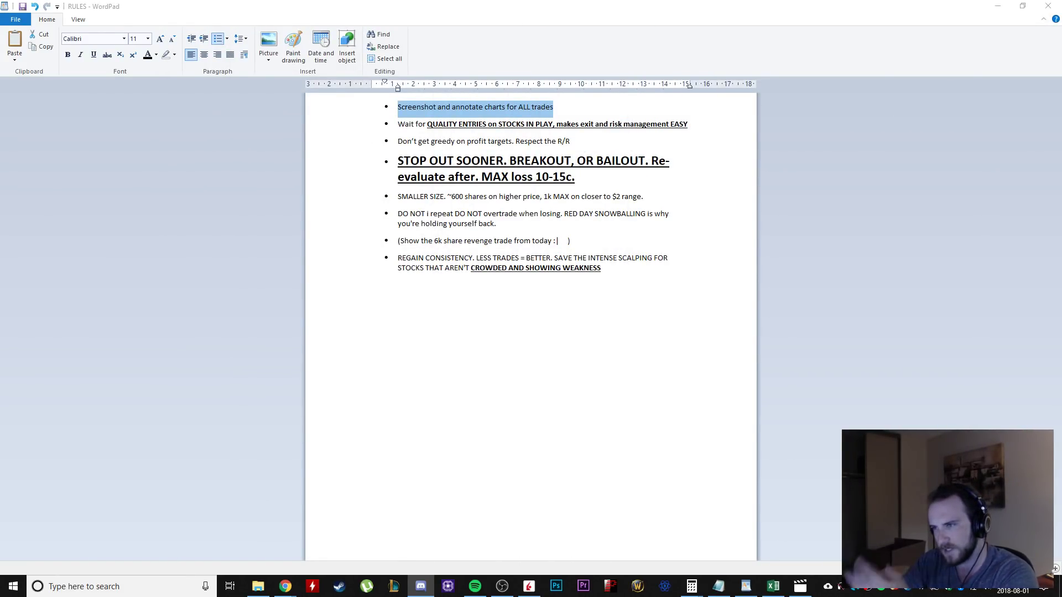
click(500, 145)
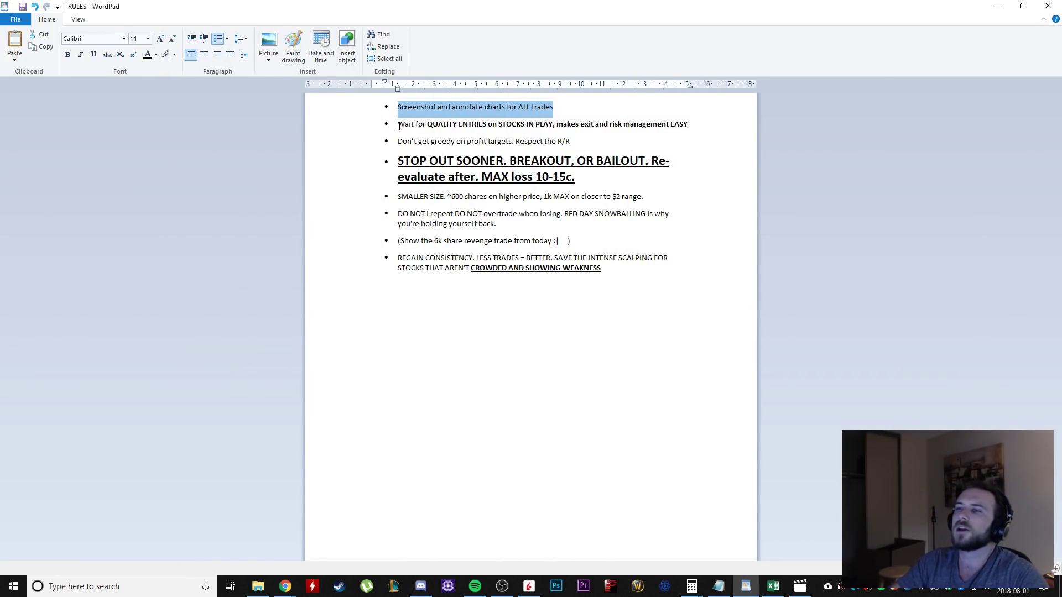
drag(398, 124, 671, 123)
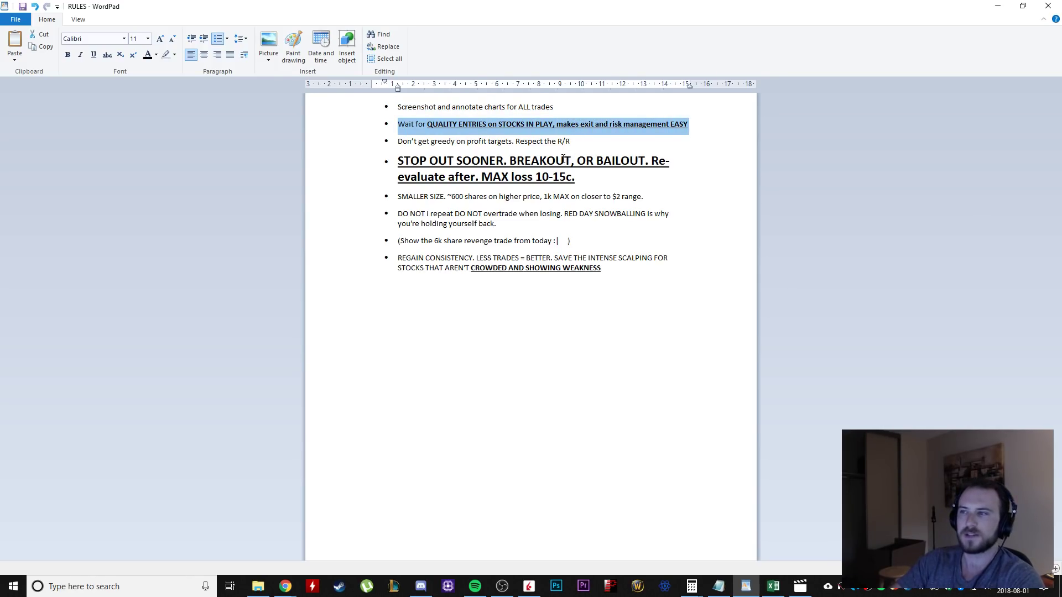
click(1000, 8)
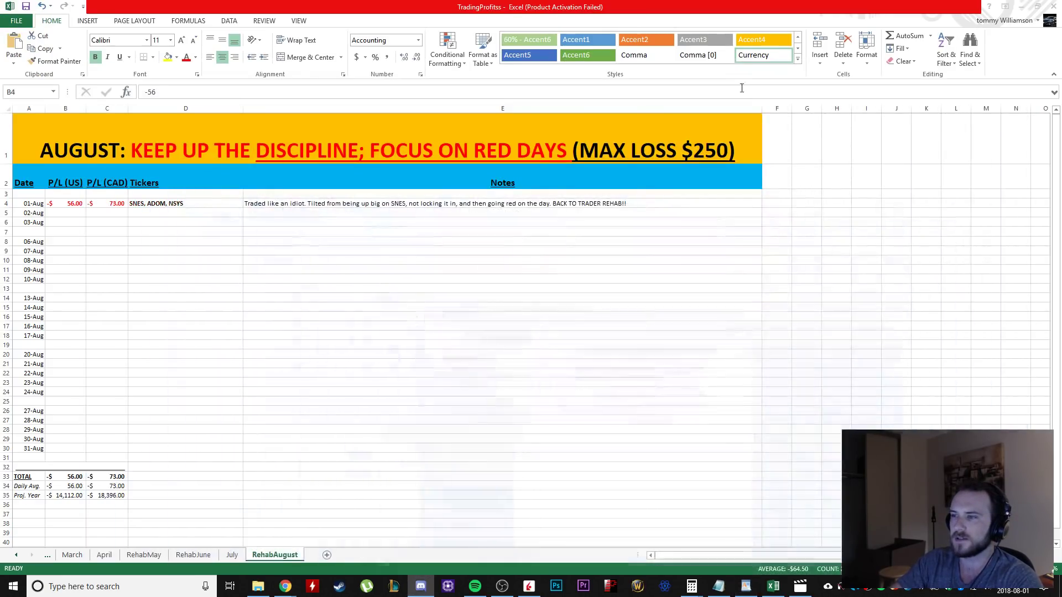
Load SNES into all linked windows and set the middle chart to 5-second candles.
click(531, 585)
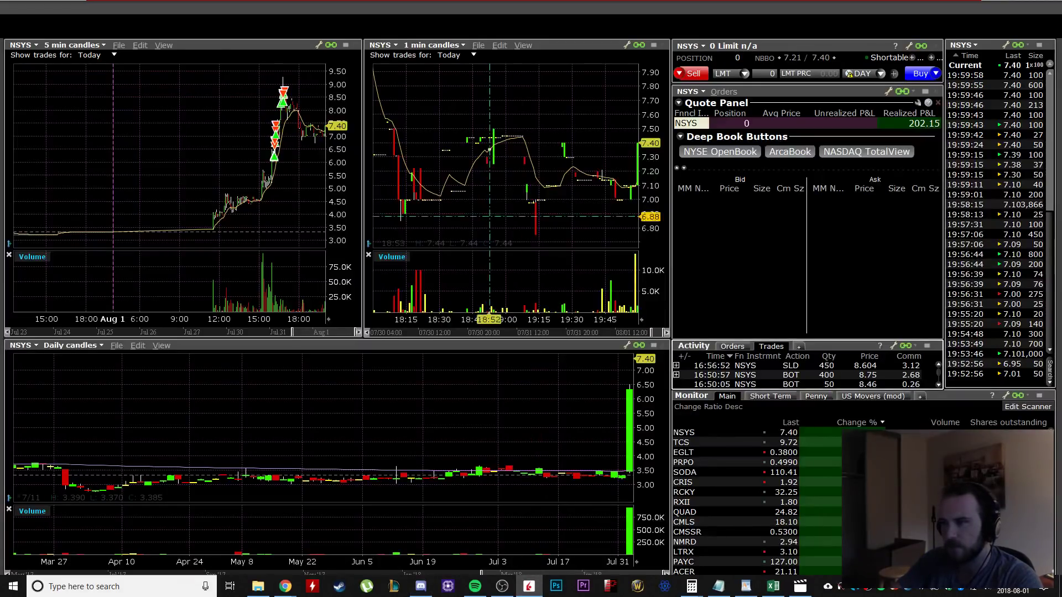
text(SNES)
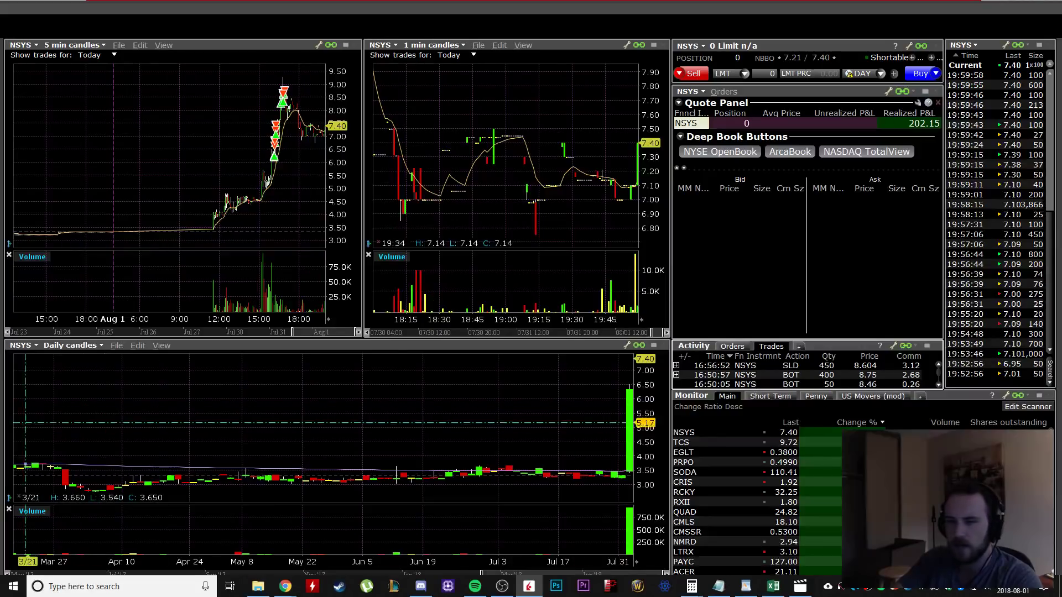
key(Return)
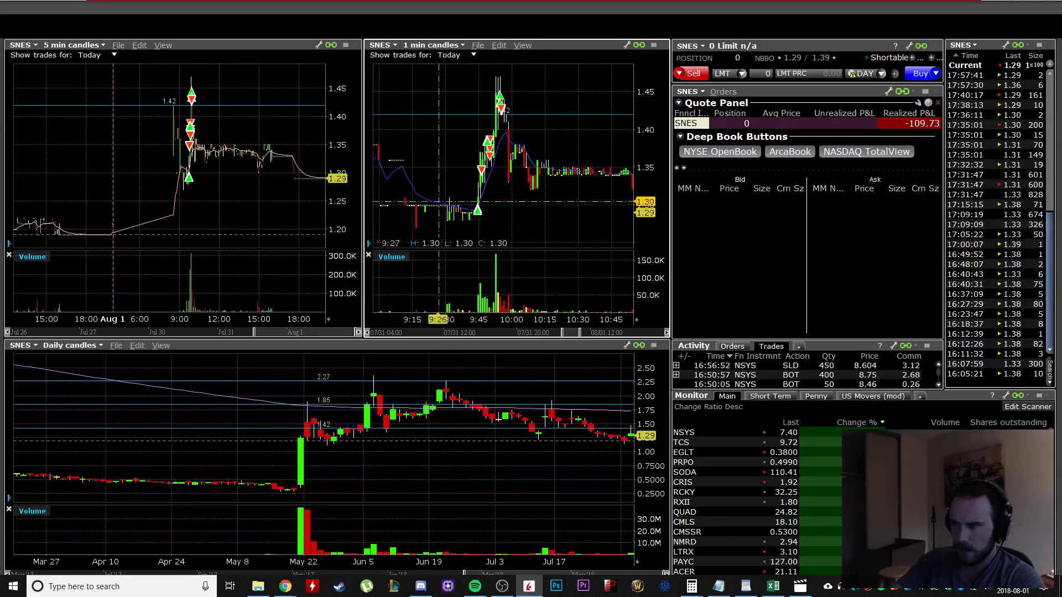
click(437, 46)
click(440, 57)
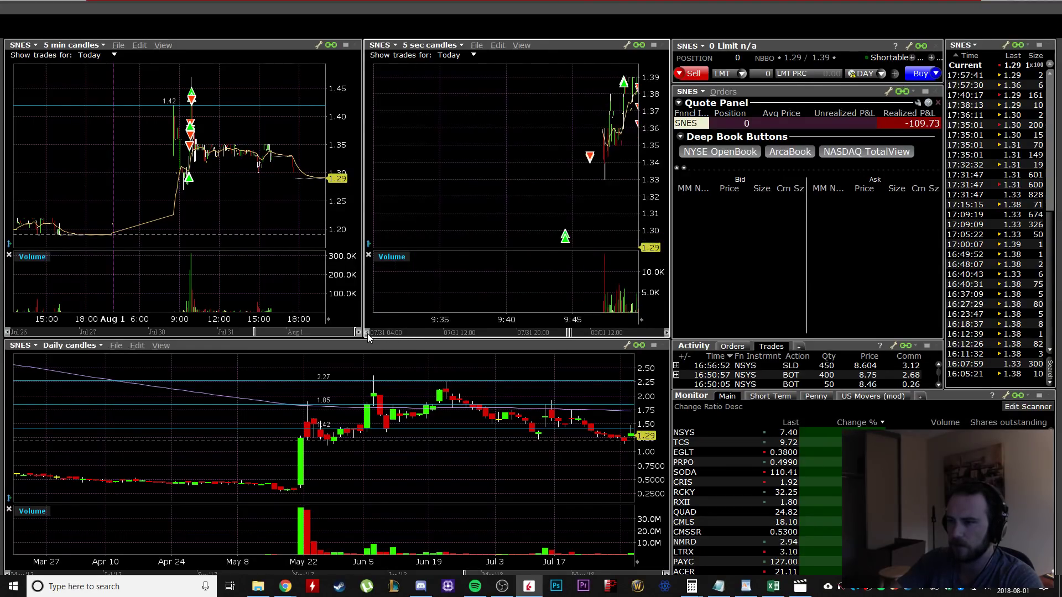
Put the middle SNES chart back on 1-minute candles and zoom the daily chart to late May–July.
scroll(503, 216, up, 1)
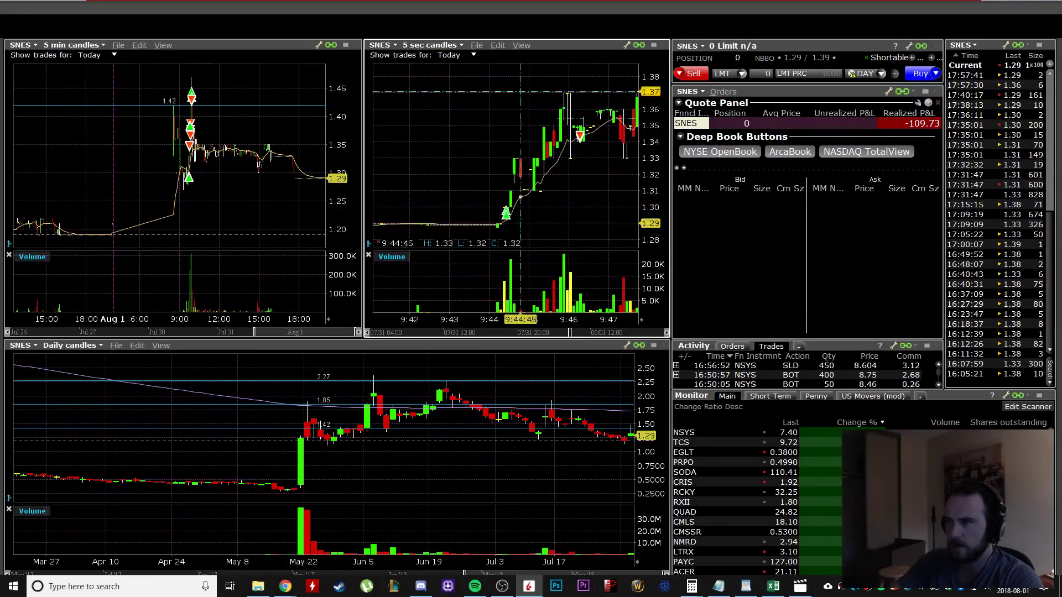
click(433, 44)
click(432, 67)
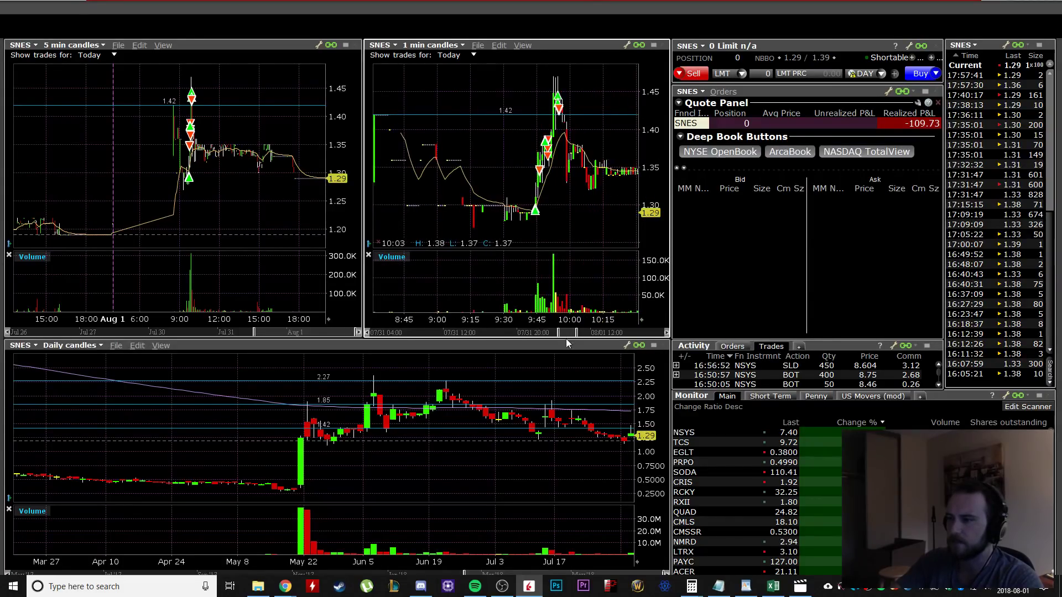
scroll(618, 427, up, 4)
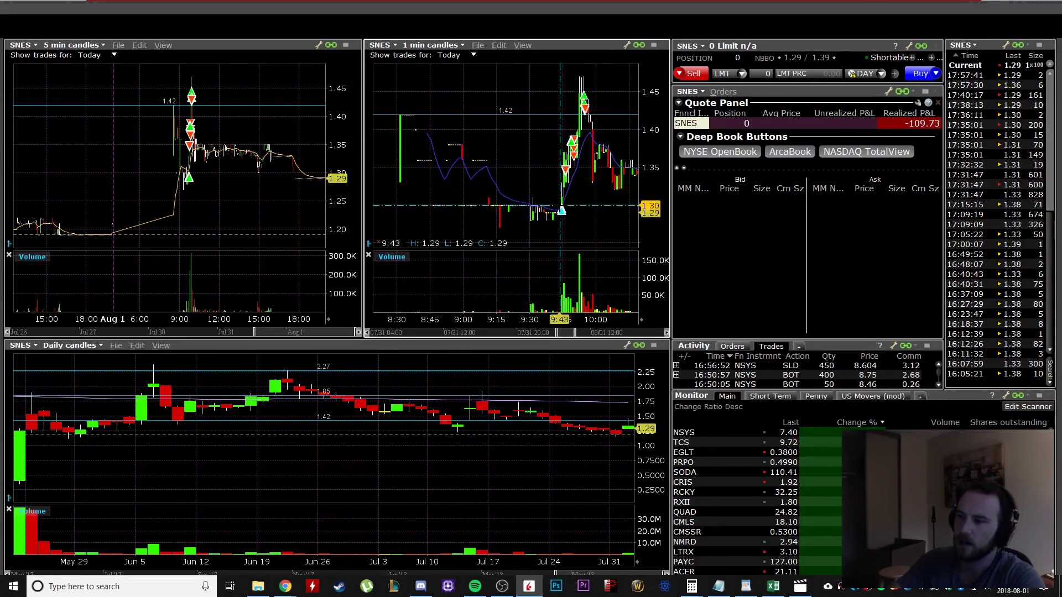
Zoom the 1-minute SNES chart's time axis in on the 9:30–10:00 trades.
scroll(561, 210, up, 2)
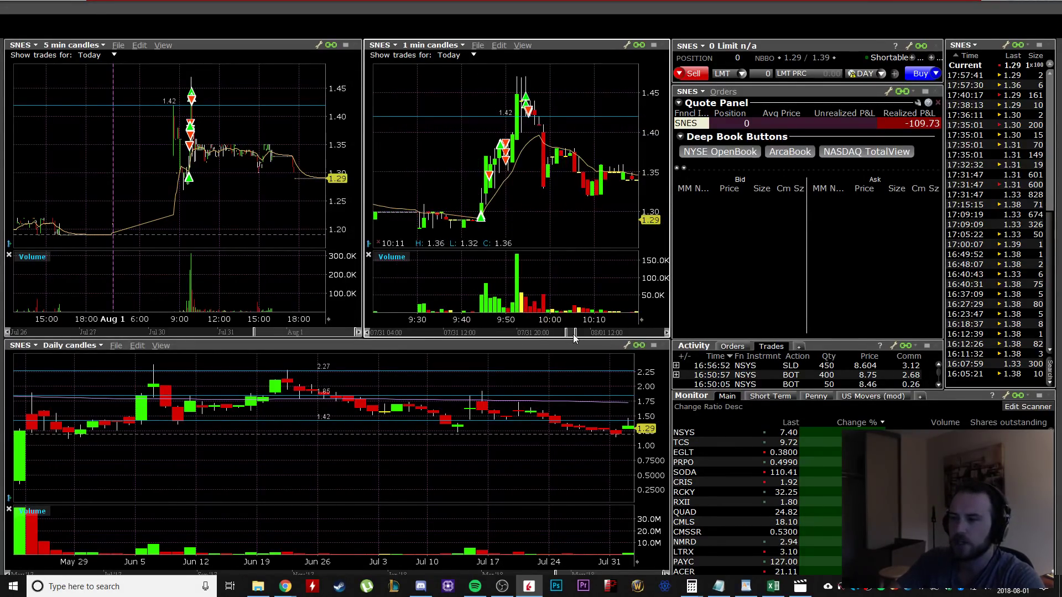
scroll(506, 164, up, 3)
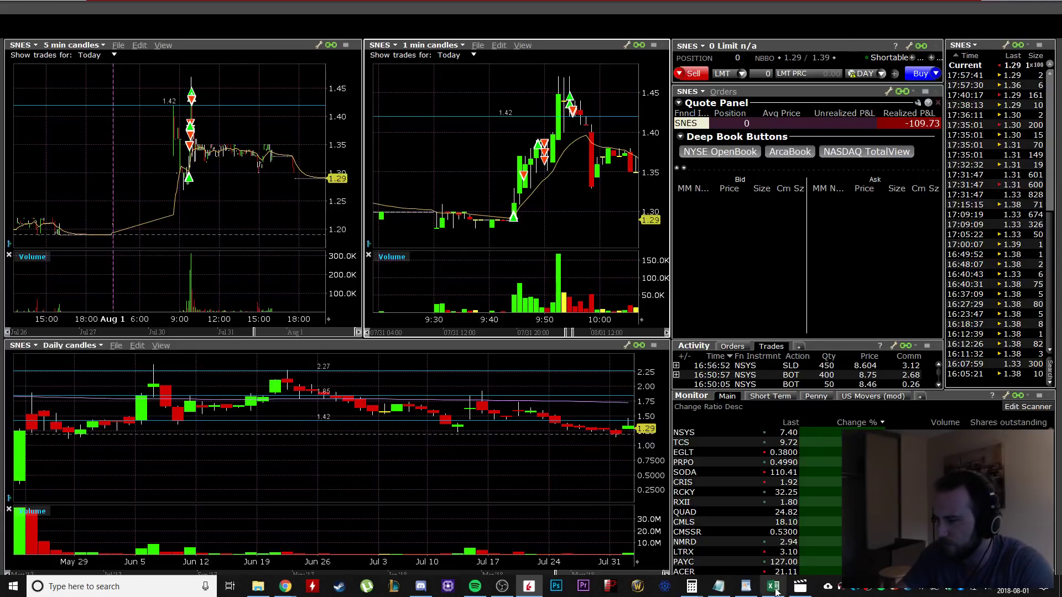
Glance at the RULES document, then load ADOM into the linked TWS charts.
click(745, 587)
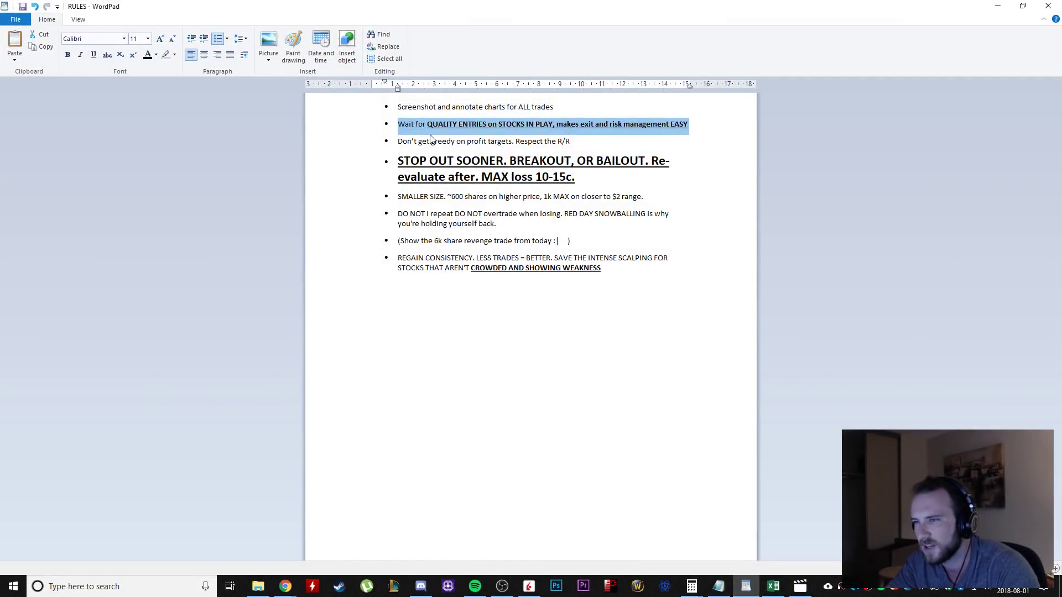
click(479, 176)
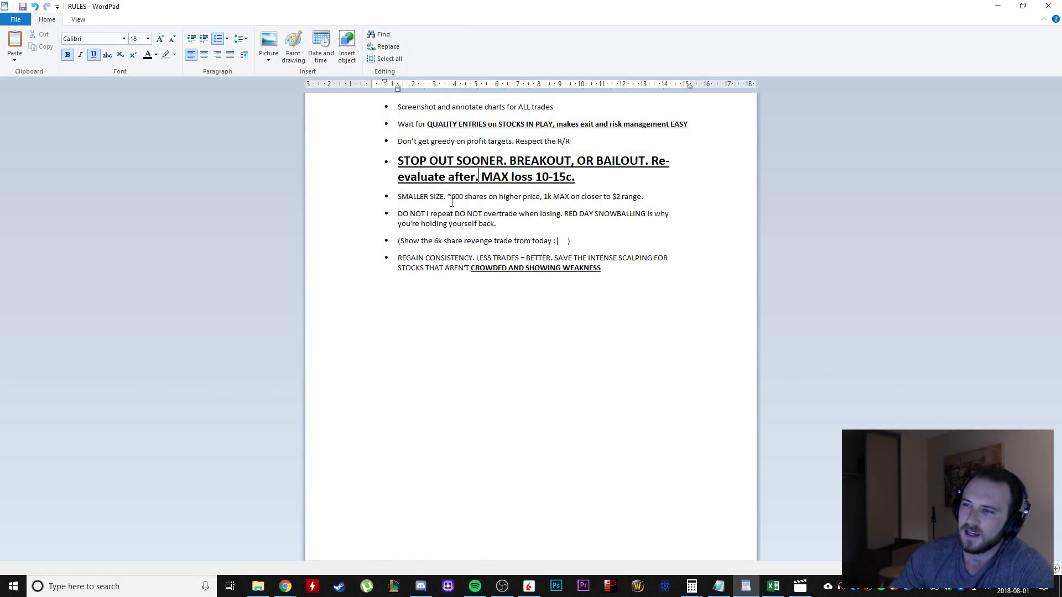
click(529, 587)
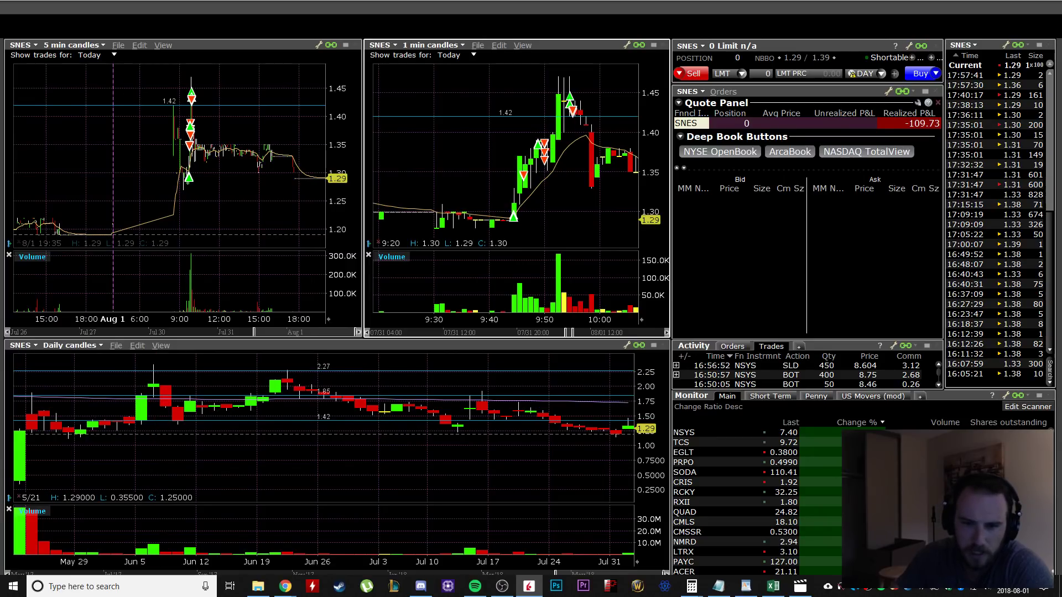
text(ADOM)
key(Return)
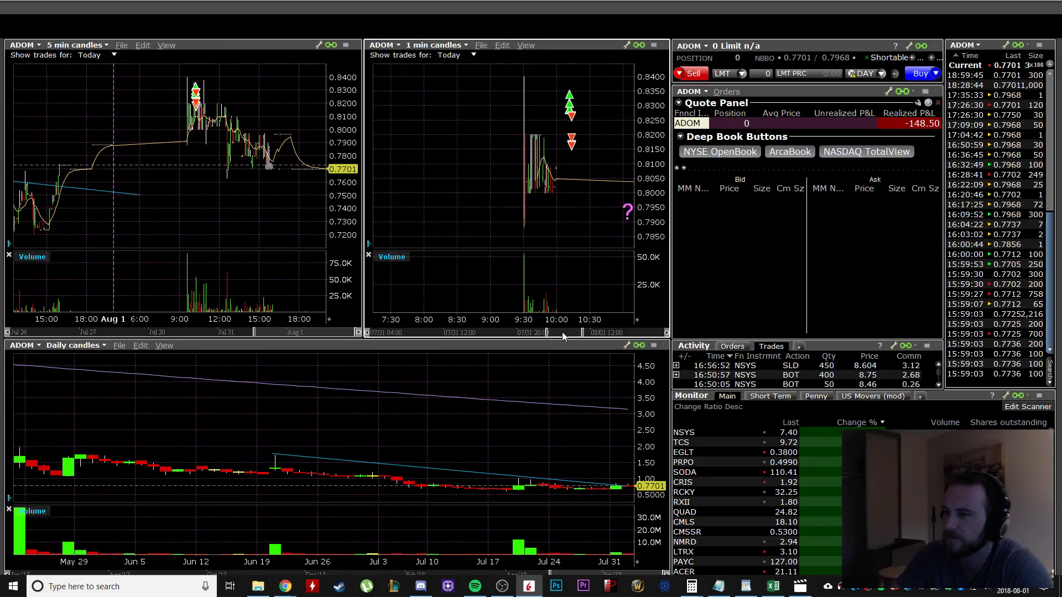
Bring the morning ADOM trades into view and draw a horizontal line at 0.8399 on the 1-minute chart.
drag(562, 332, 576, 335)
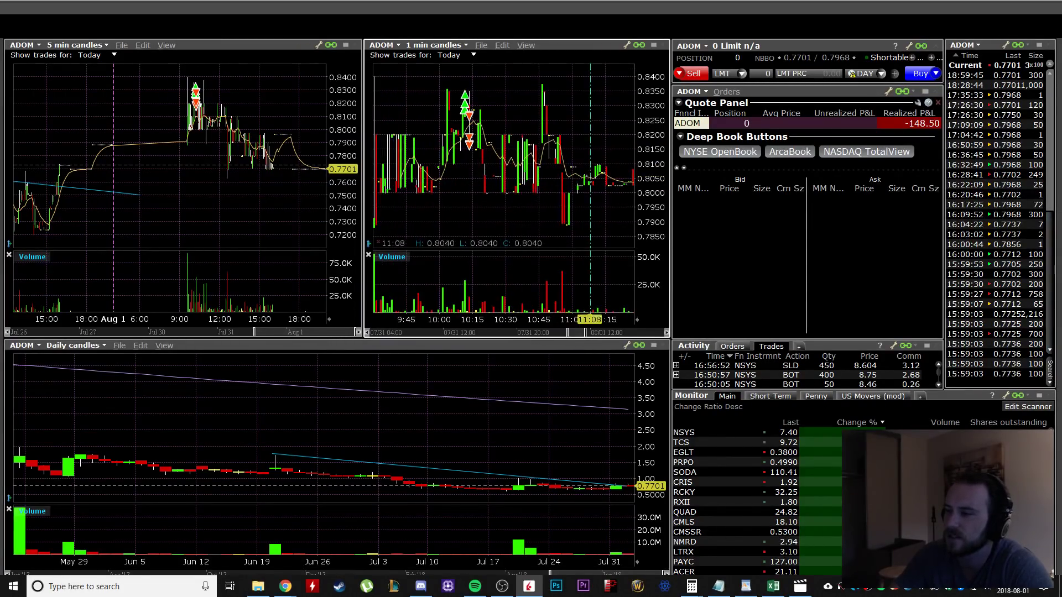
scroll(446, 126, up, 5)
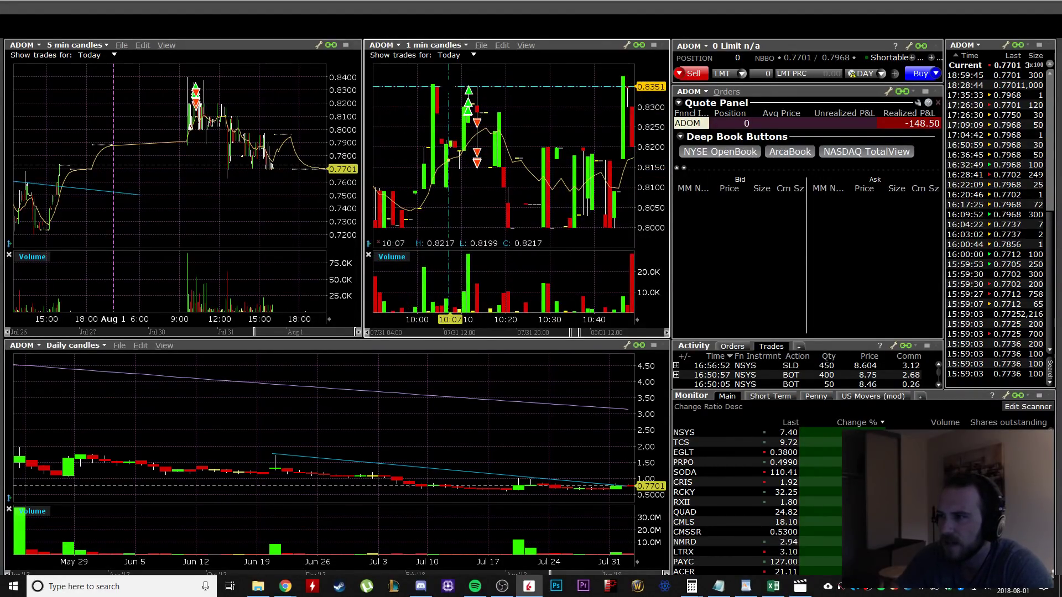
scroll(583, 301, down, 5)
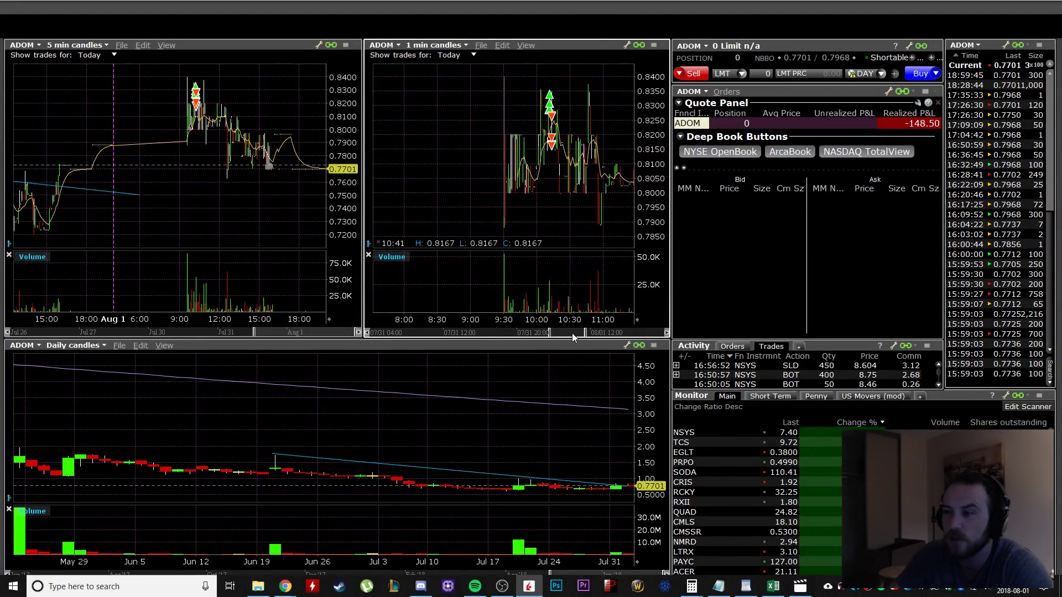
click(502, 45)
click(568, 126)
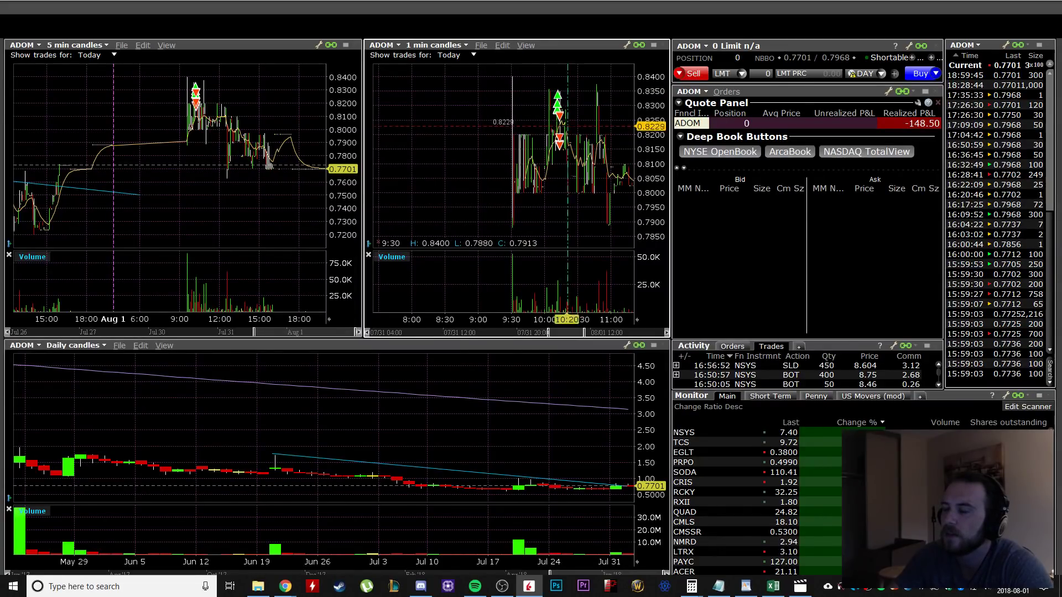
click(488, 77)
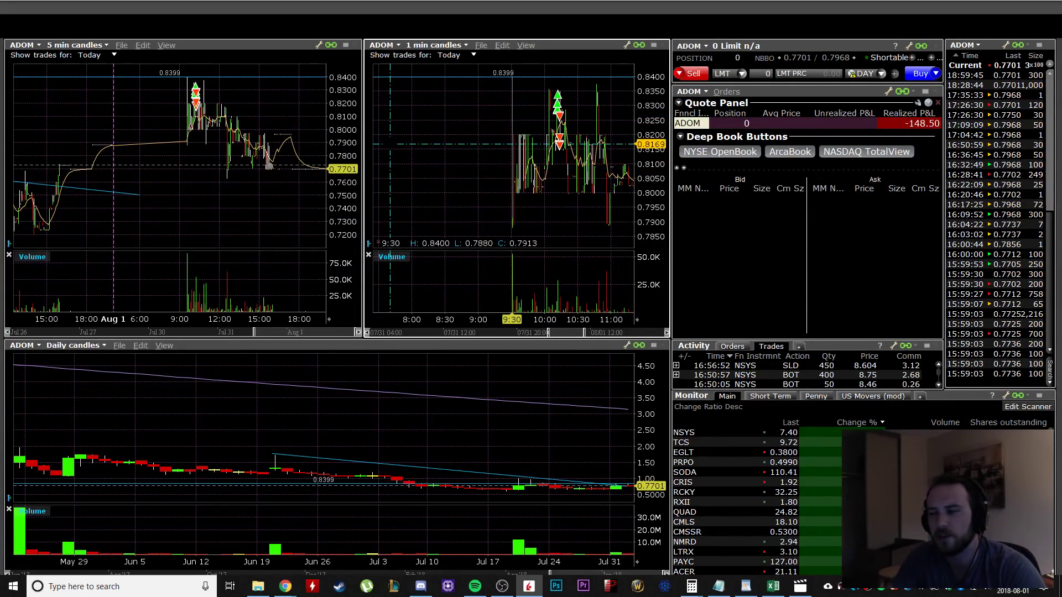
Delete the blue trendline from the daily chart.
scroll(580, 395, up, 2)
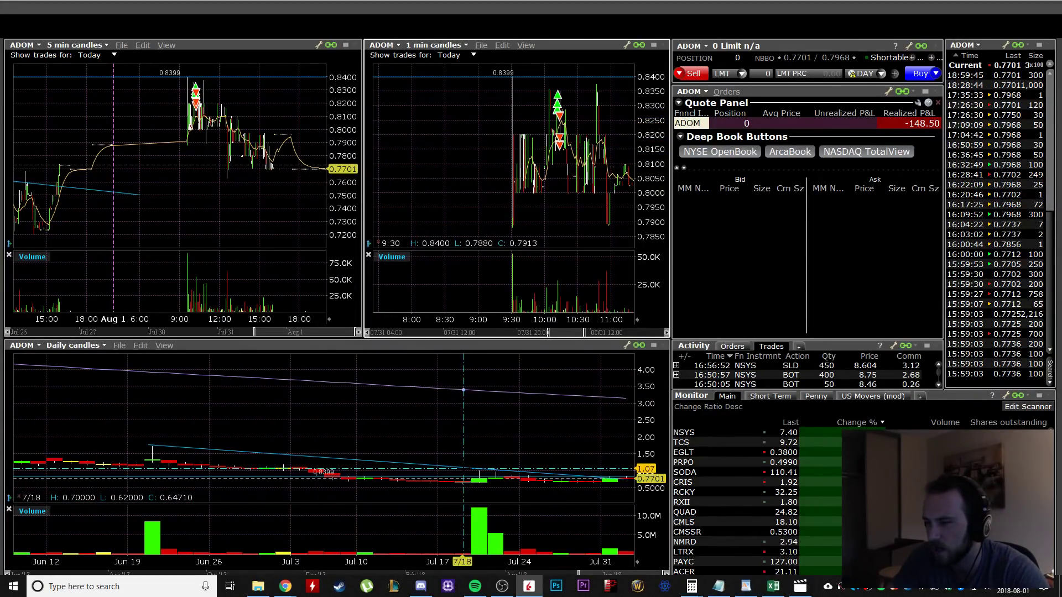
right_click(462, 464)
click(487, 461)
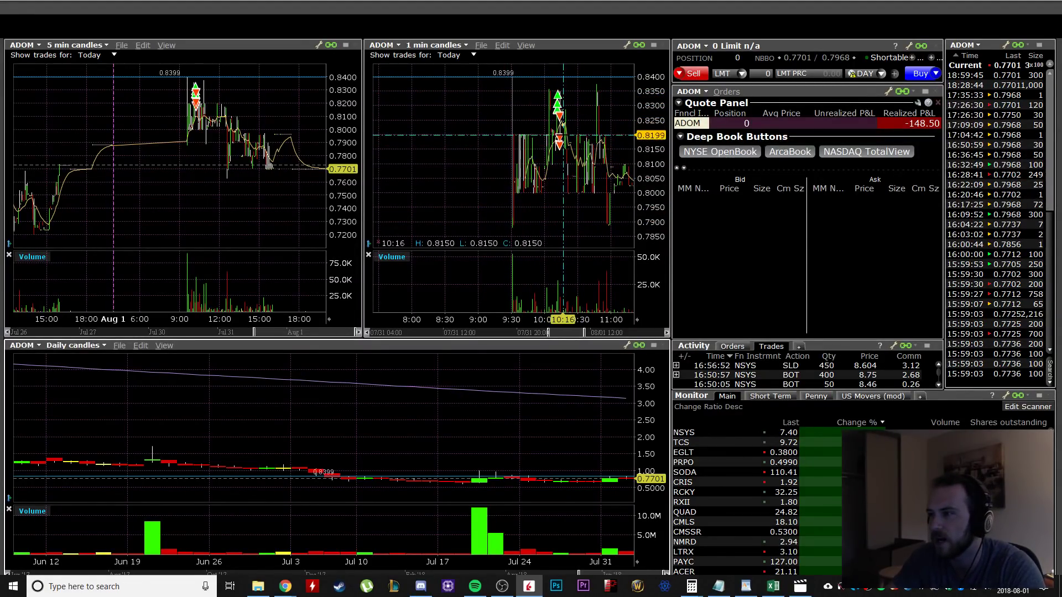
Launch Calculator and move it over the charts.
key(super)
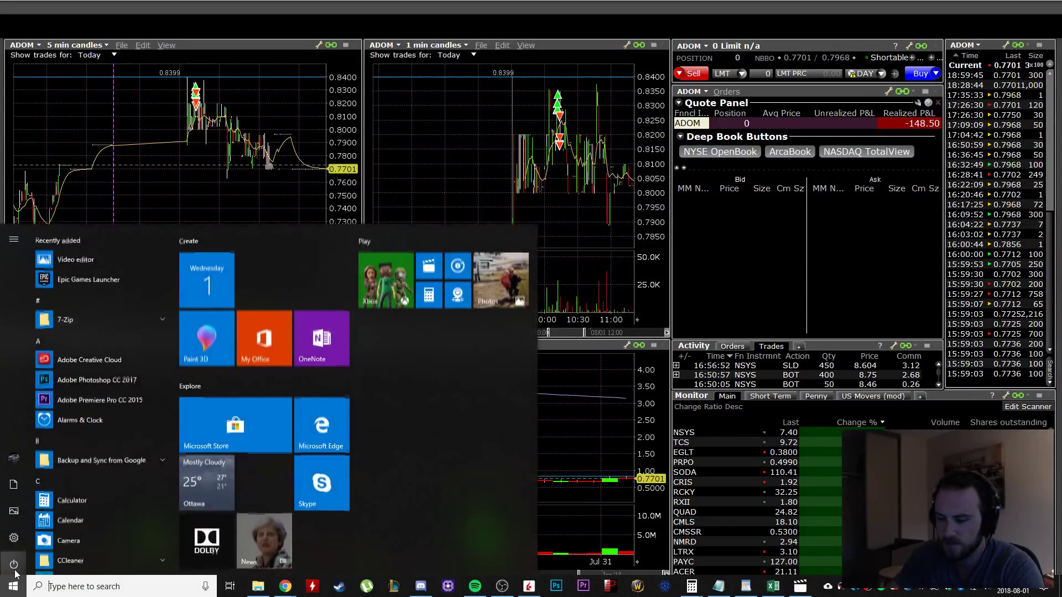
text(calcu)
key(Return)
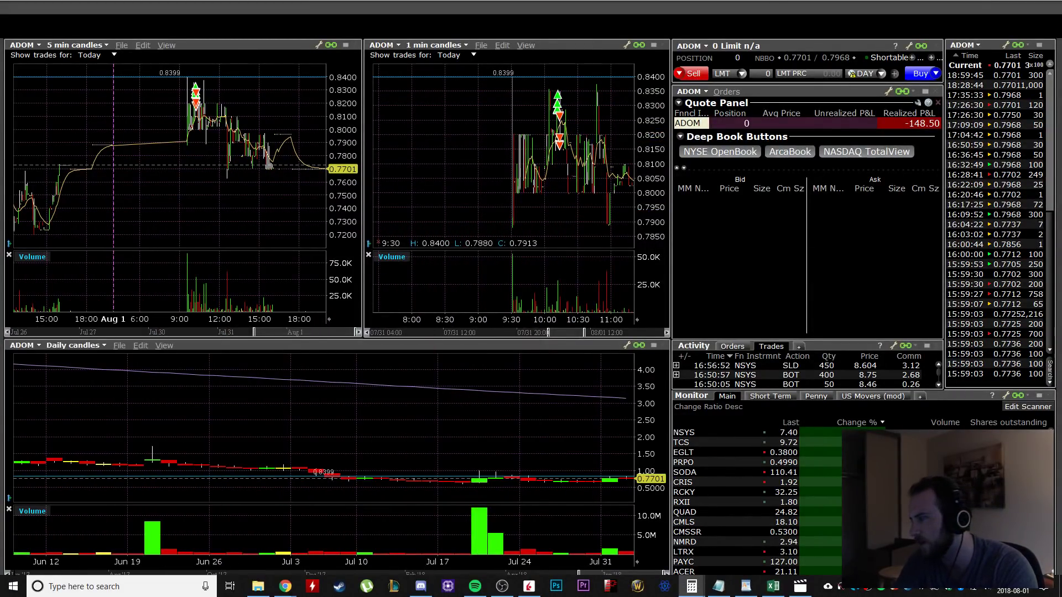
drag(491, 141, 330, 142)
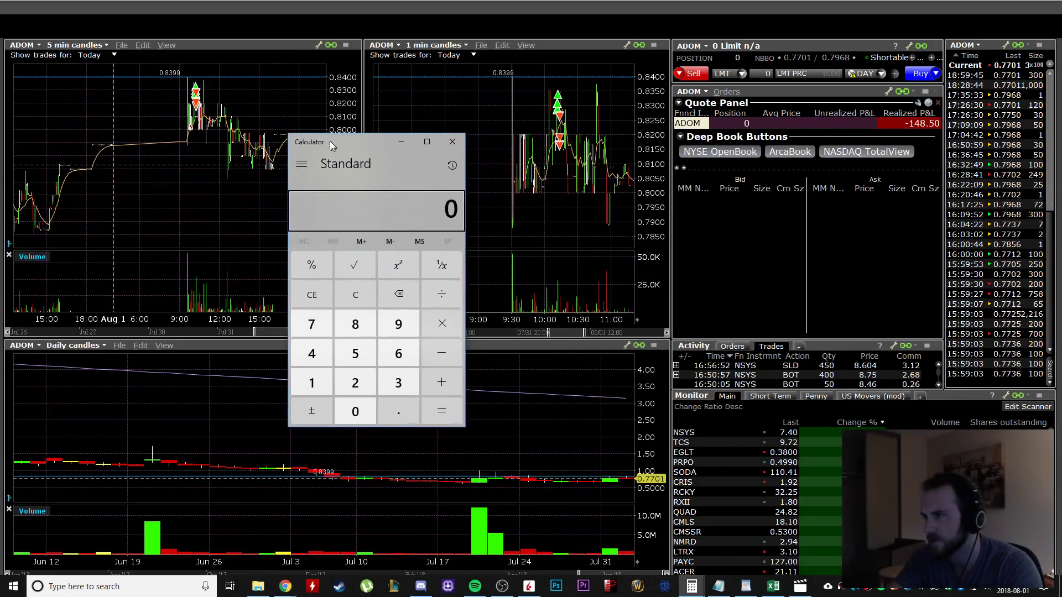
Compute 0.02 × 6100, then close Calculator and bring back the Excel trading journal.
text(.02)
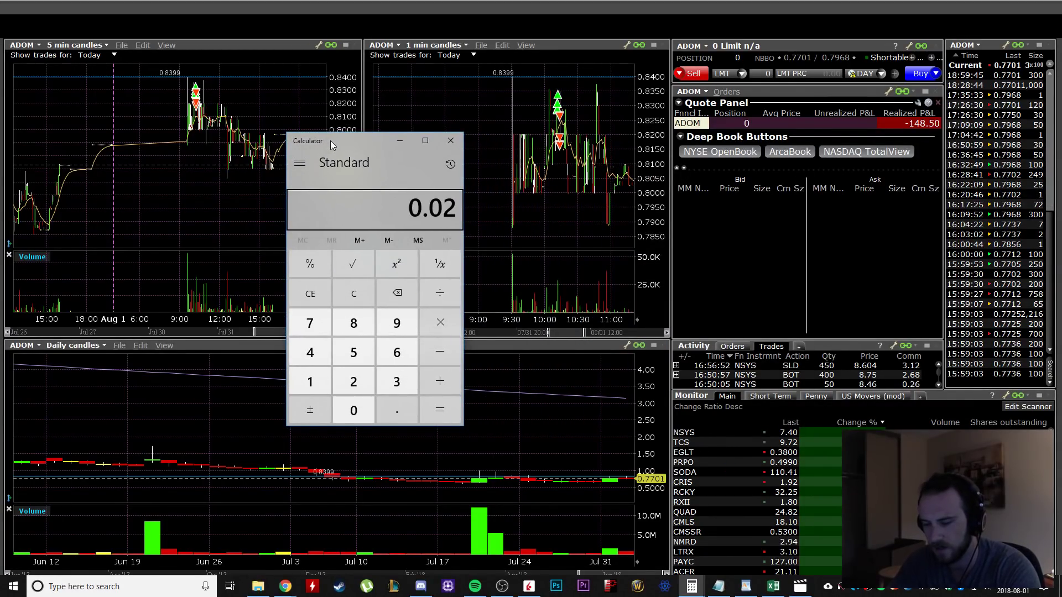
text(*6100)
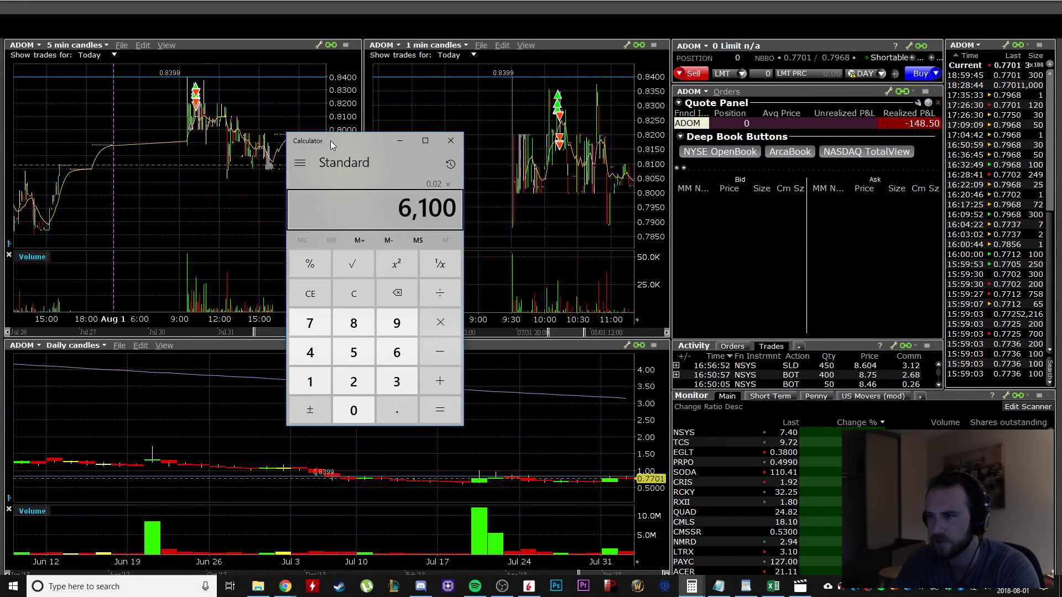
key(Return)
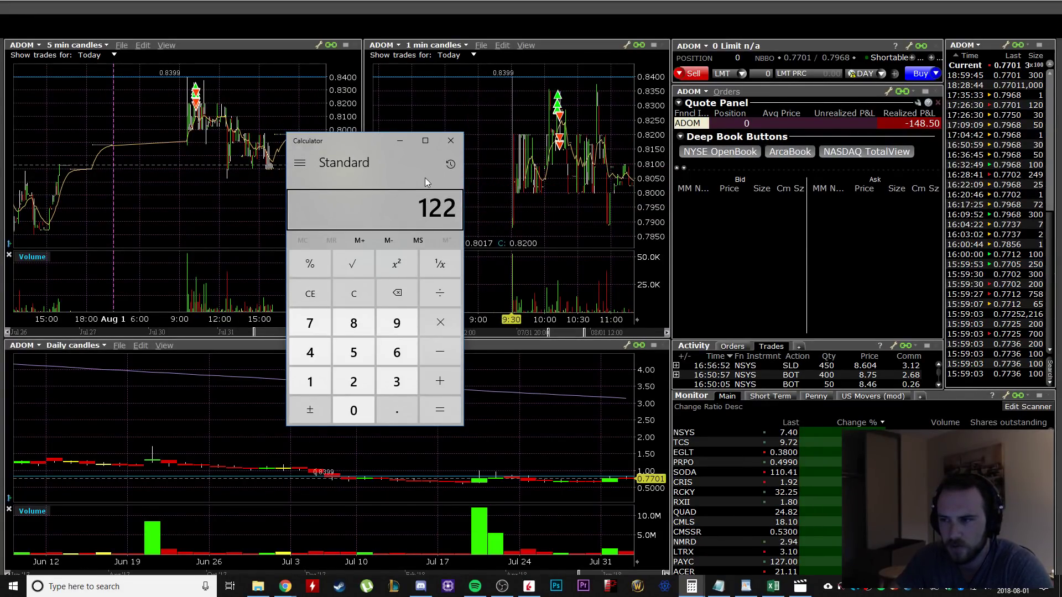
click(451, 141)
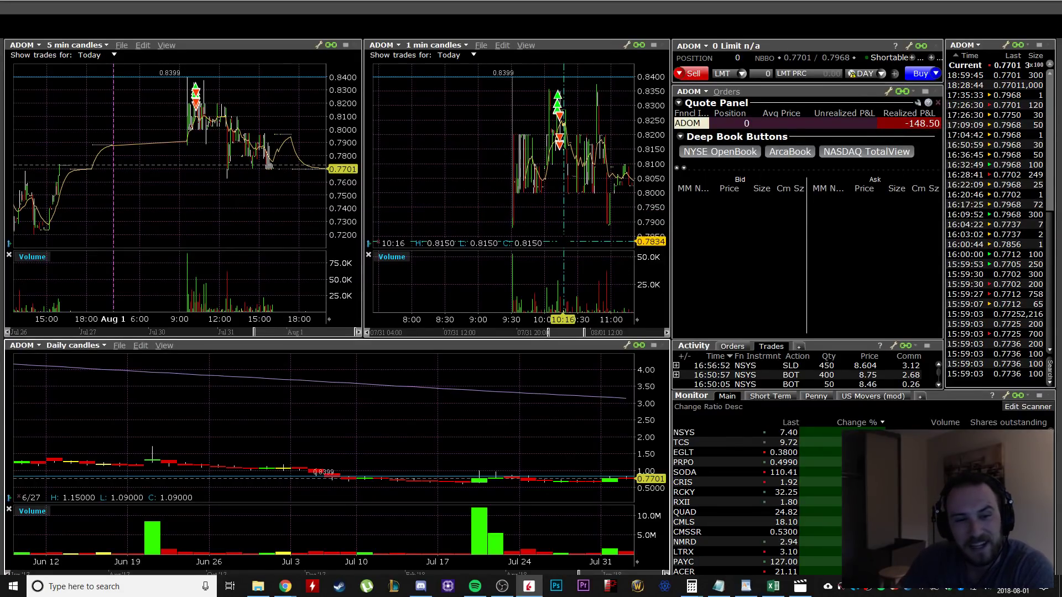
click(773, 587)
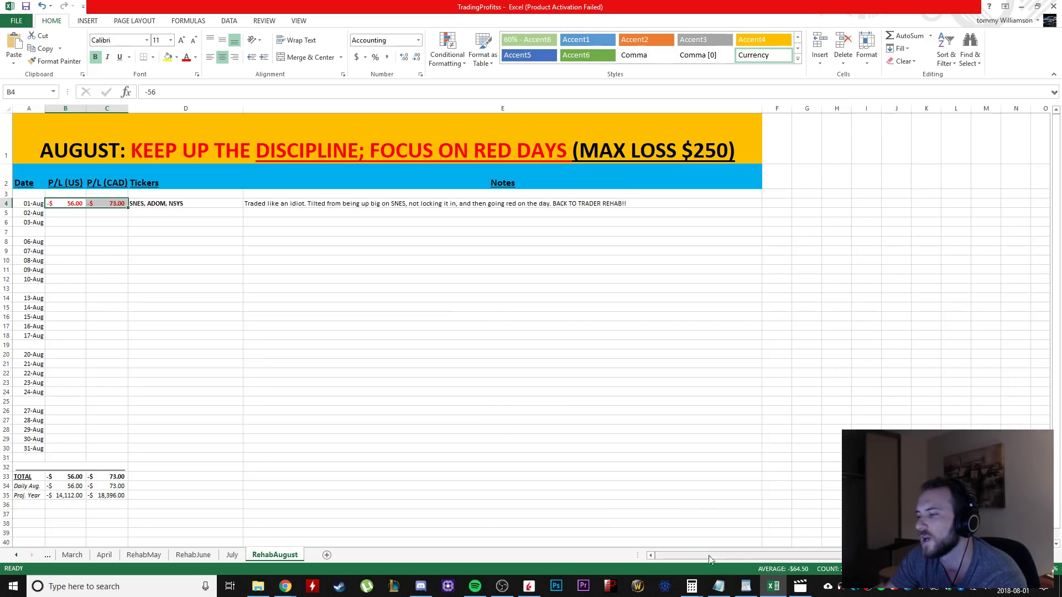
Shrink the RULES window over the journal, then select July CAD results in C10:C15.
click(746, 586)
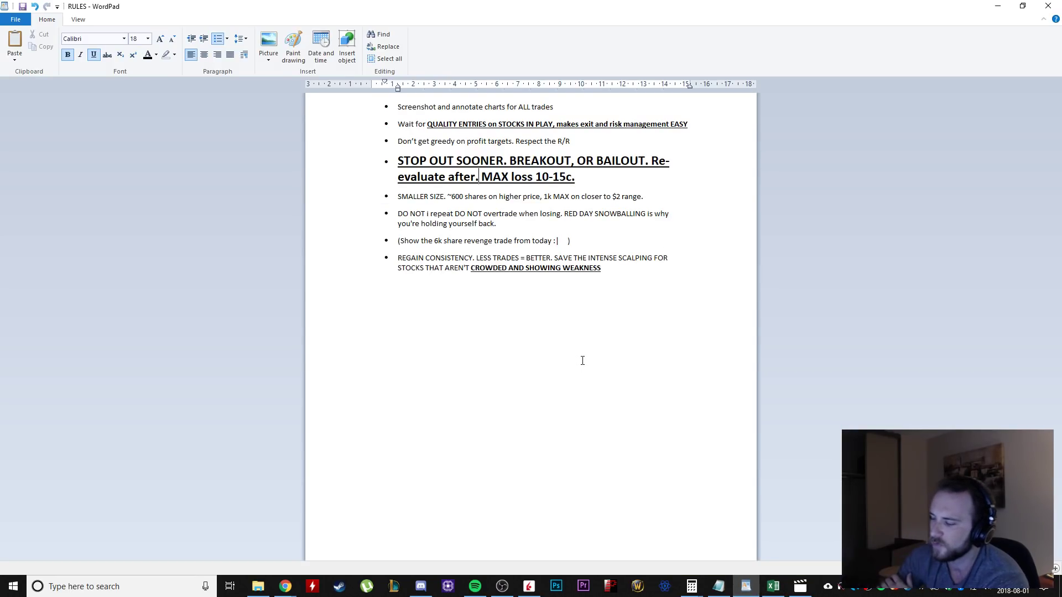
drag(846, 6, 670, 87)
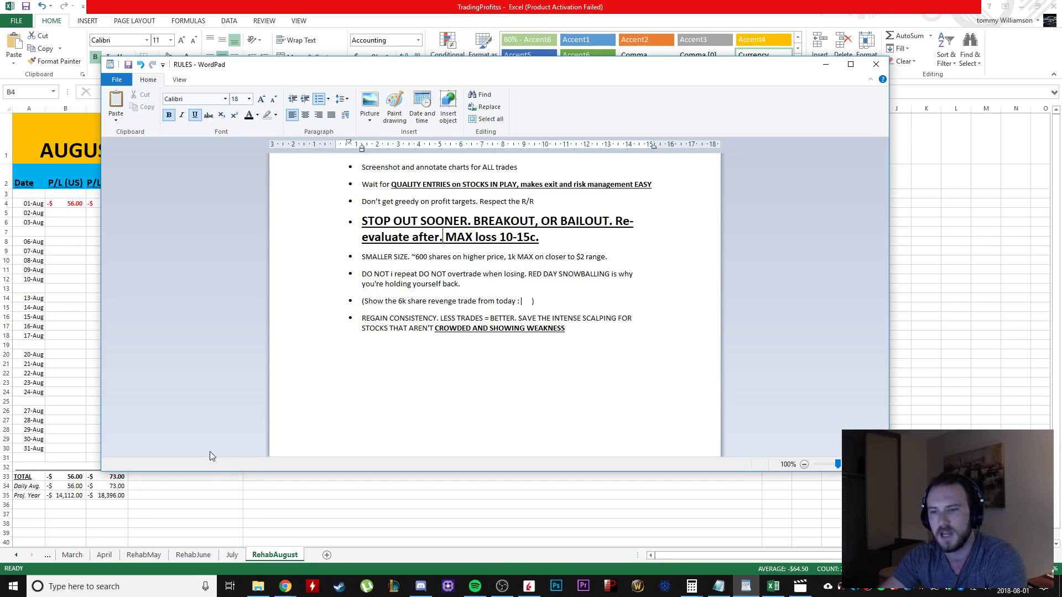
click(242, 556)
drag(105, 277, 105, 325)
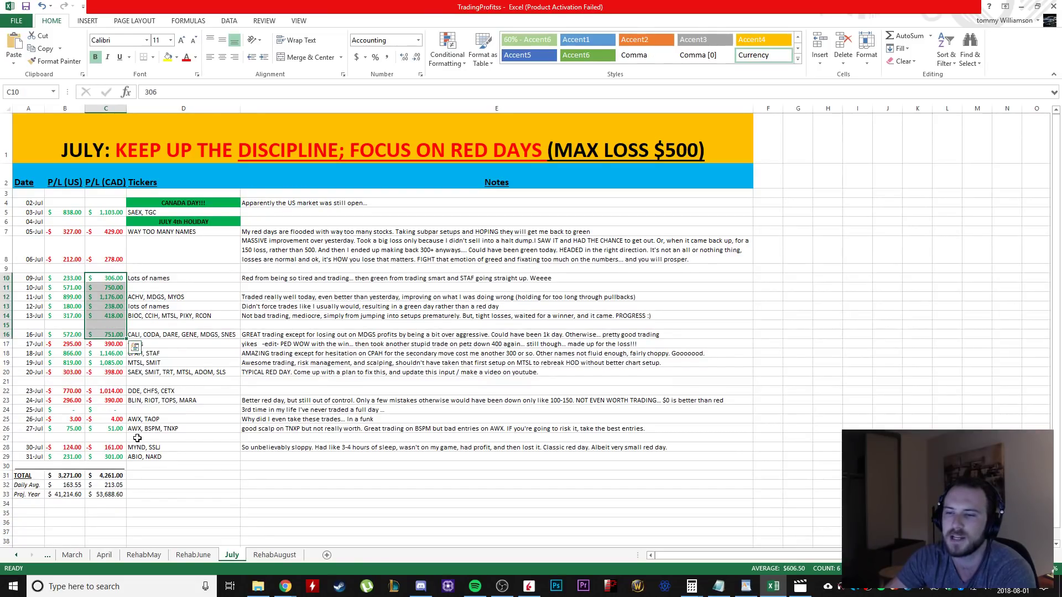
Flip through the RehabMay, April and March sheets, select March C13:C22, then bring RULES forward.
click(144, 555)
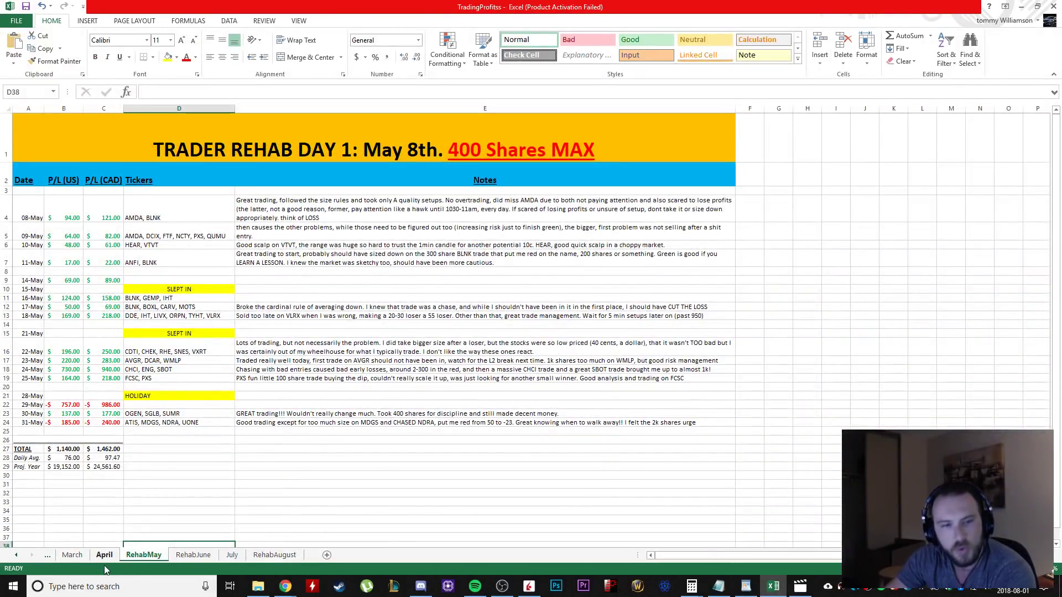
click(106, 558)
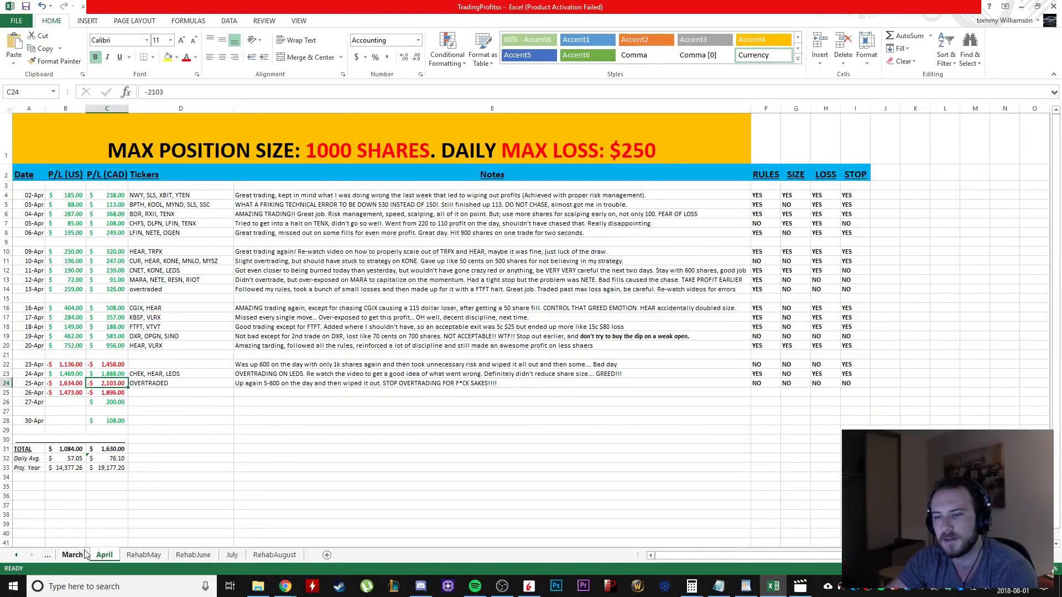
click(78, 555)
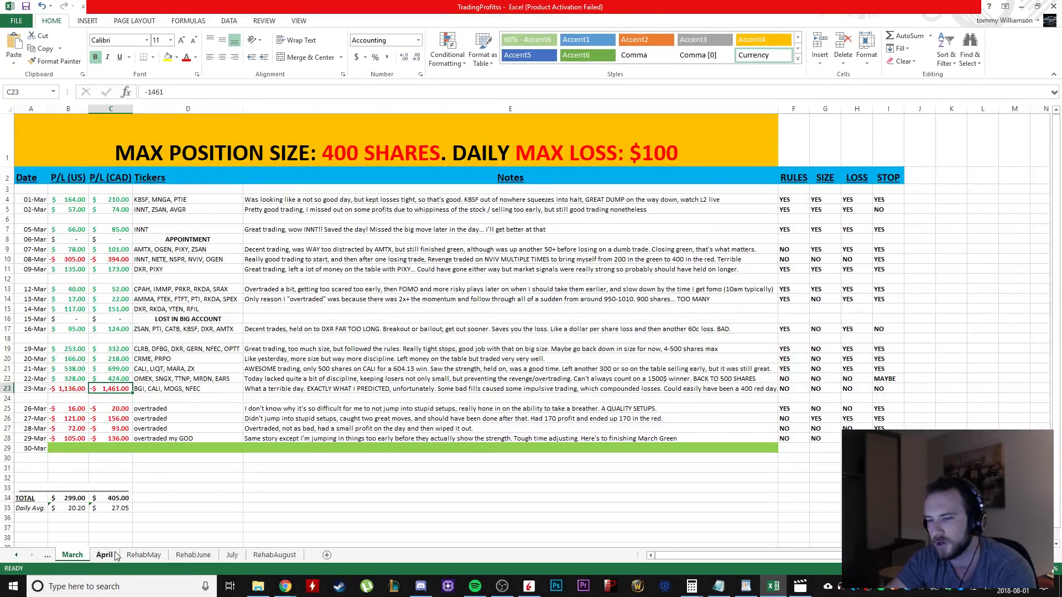
click(104, 556)
click(73, 555)
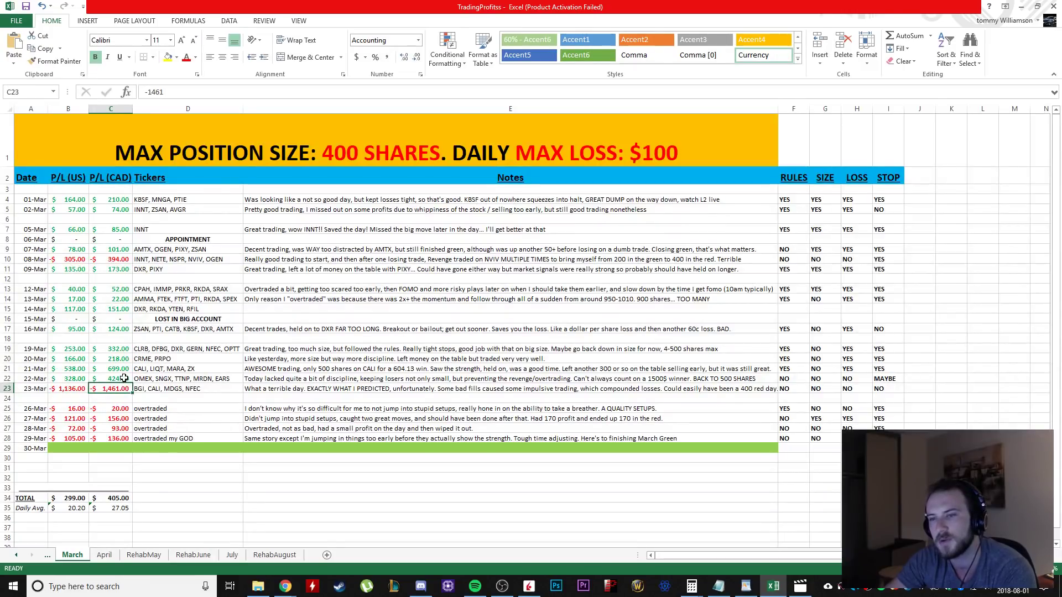
drag(119, 380, 109, 291)
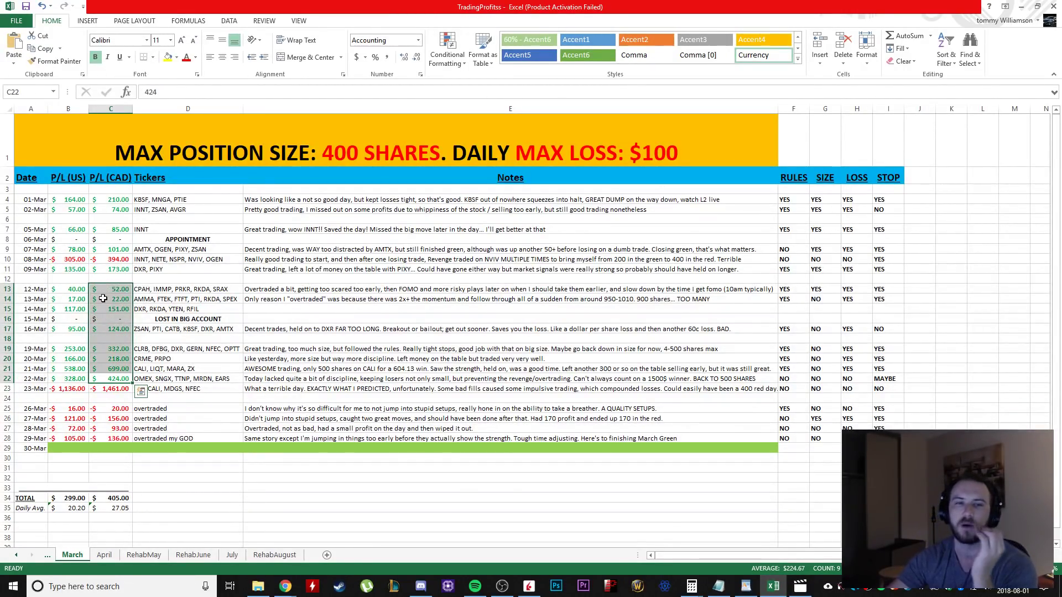
click(746, 587)
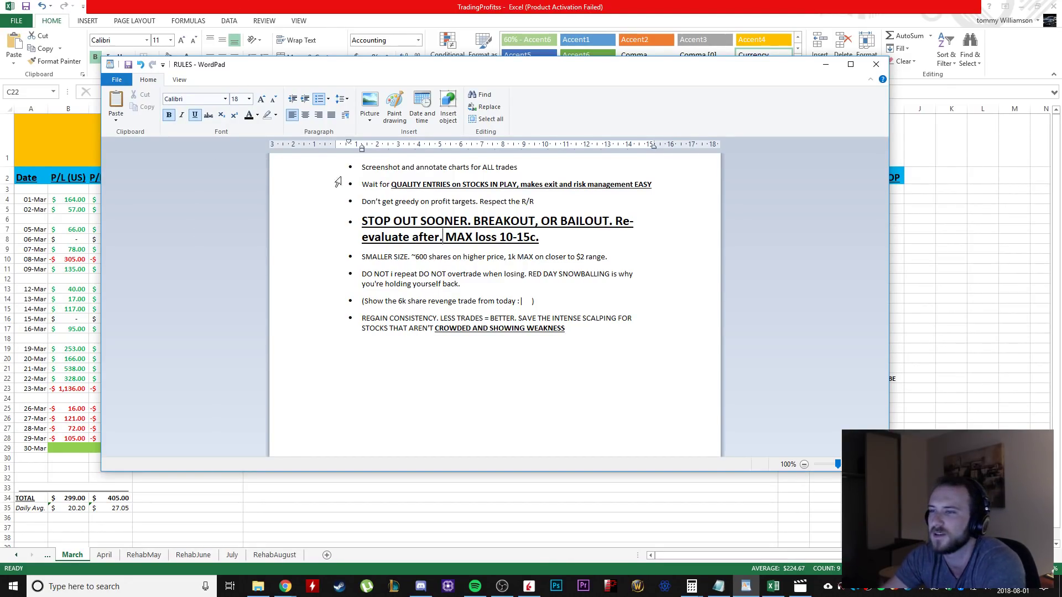
Change the SMALLER SIZE rule's share size from ~600 to ~500.
click(418, 257)
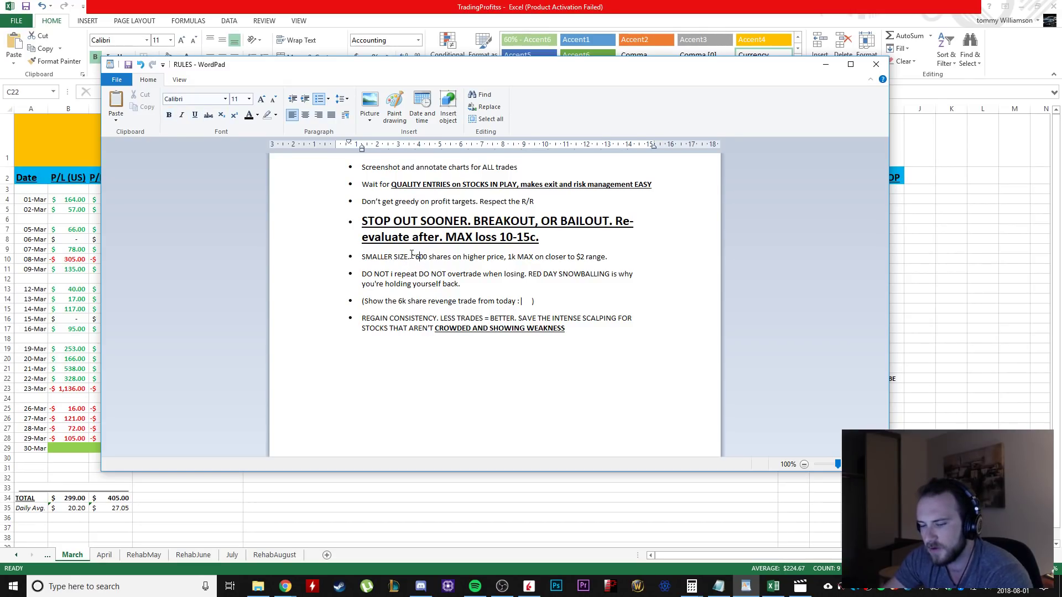
key(BackSpace)
text(5)
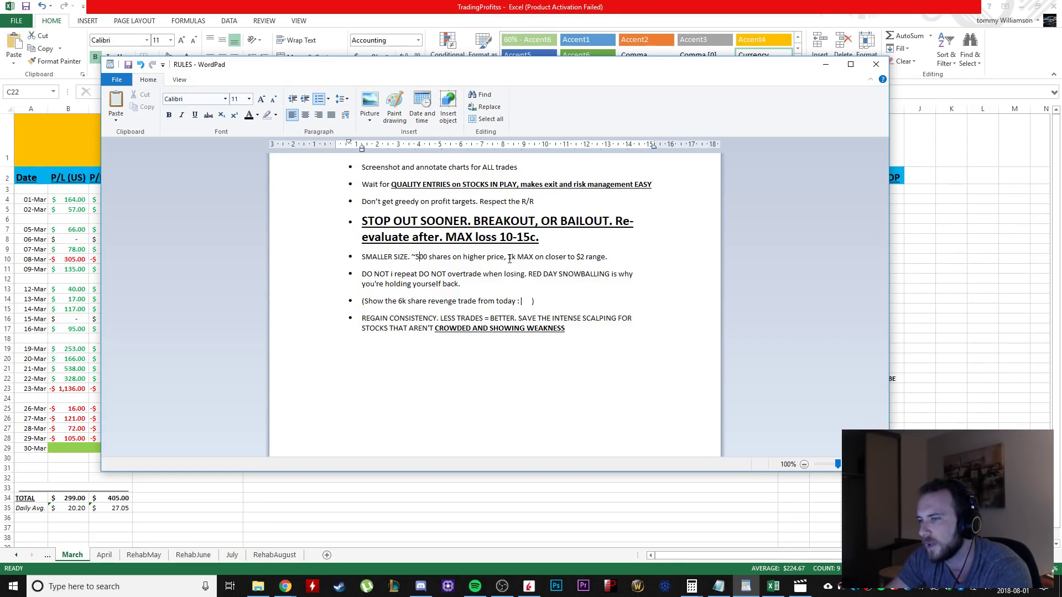
Highlight the 1k MAX limit, the overtrading-when-losing rule and the revenge trade note.
drag(508, 258, 535, 258)
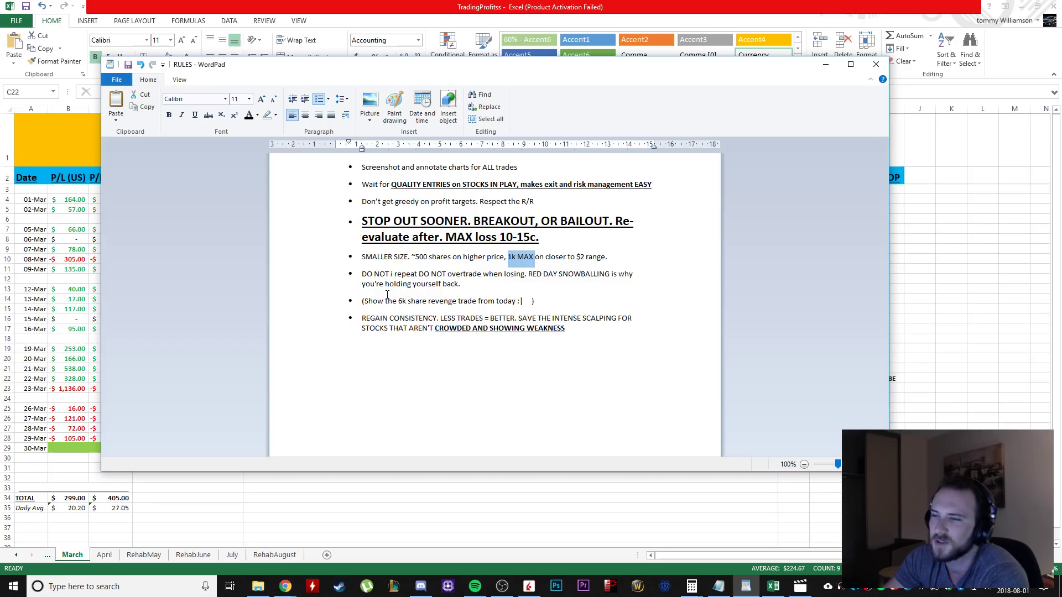
drag(361, 275, 559, 275)
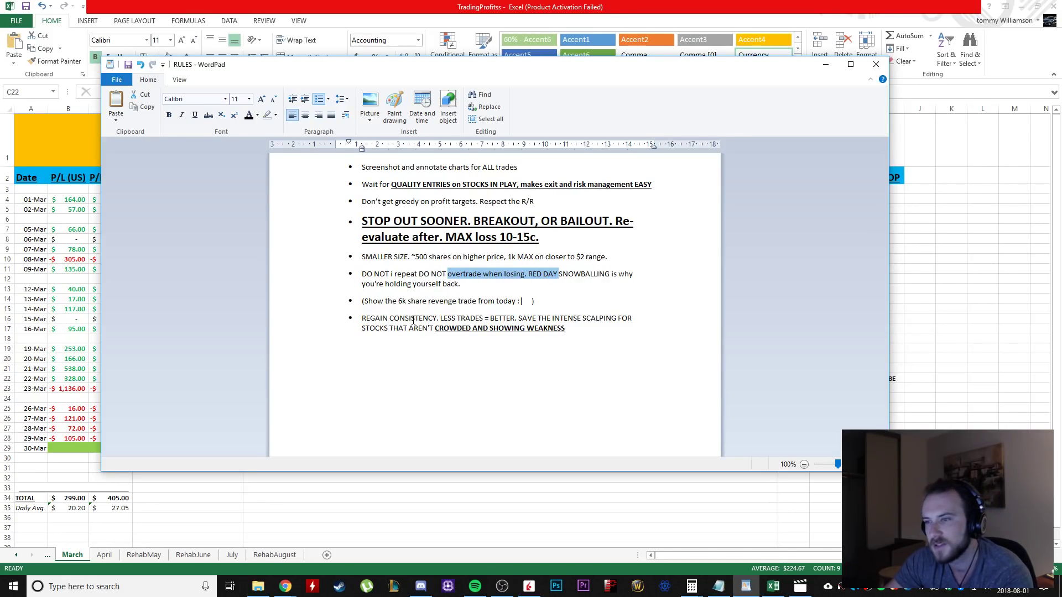
drag(361, 302, 397, 303)
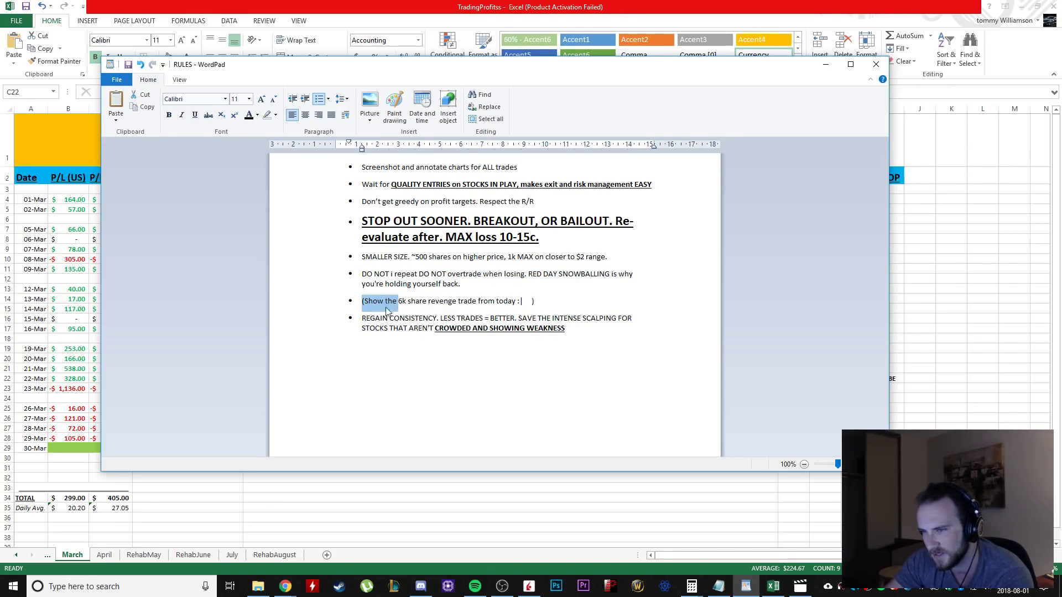
drag(547, 302, 354, 304)
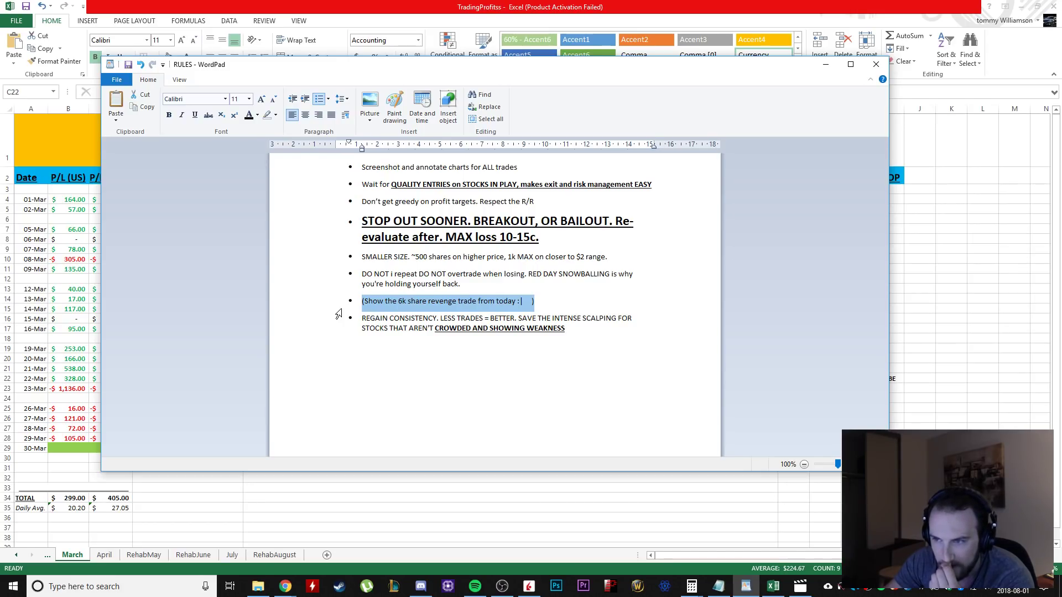
On the RehabAugust sheet, enter 500 in C4, then undo it back to -$73.
key(alt+Tab)
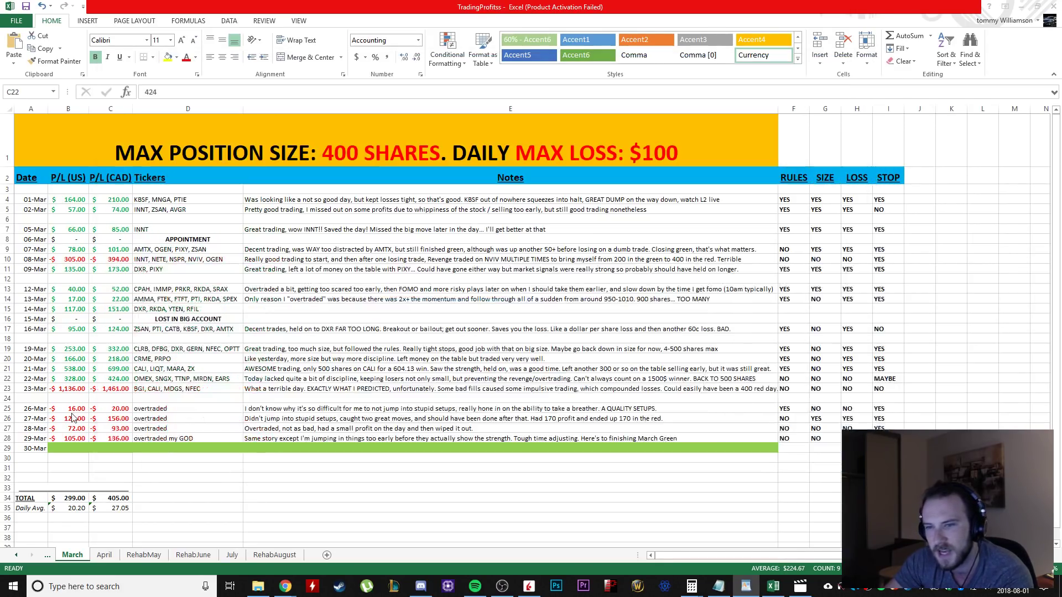
click(274, 555)
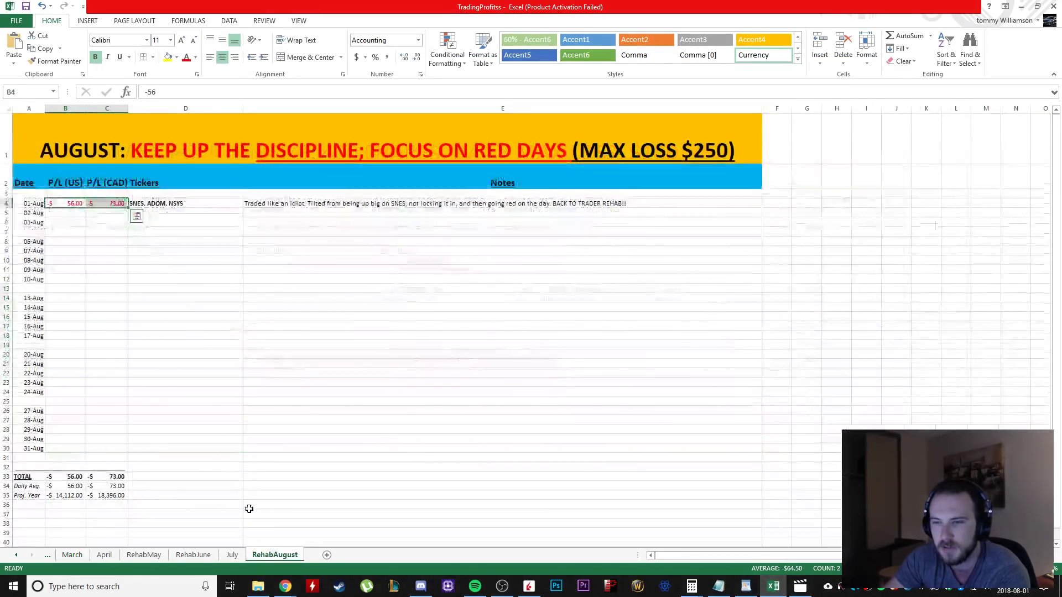
click(119, 205)
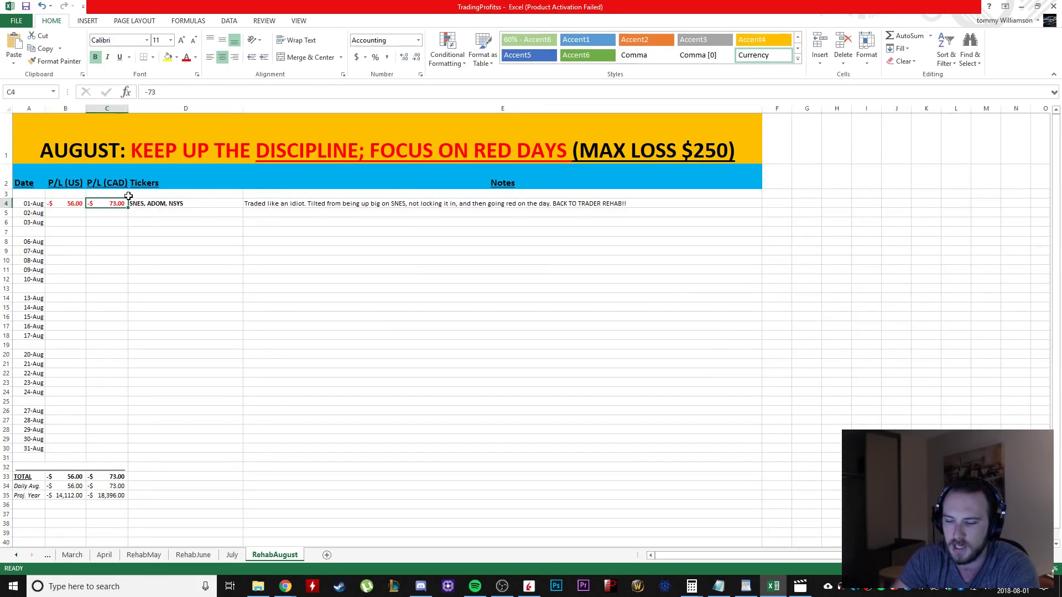
text(500)
key(Return)
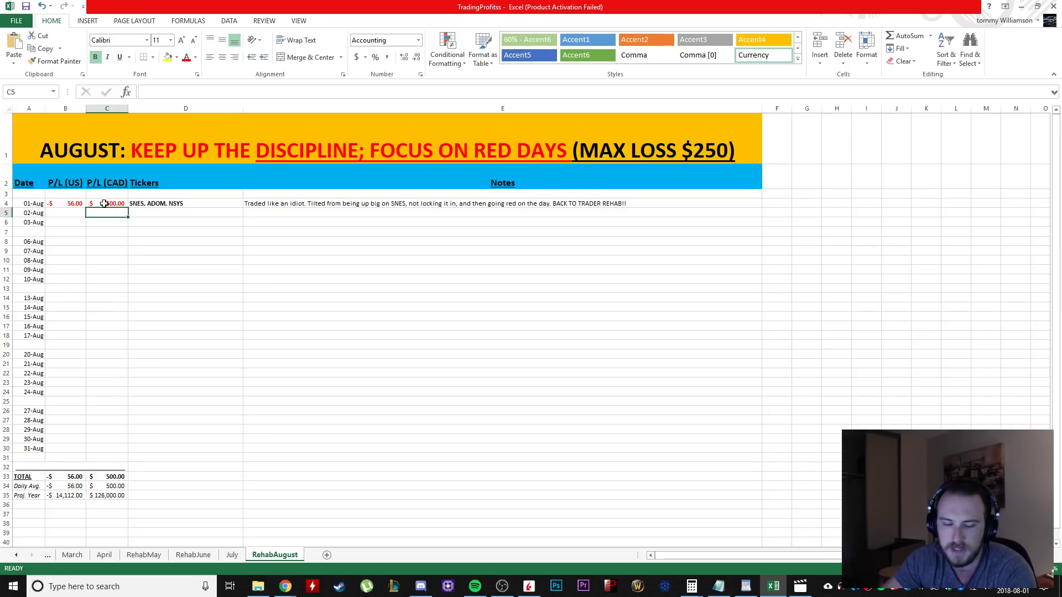
key(ctrl+z)
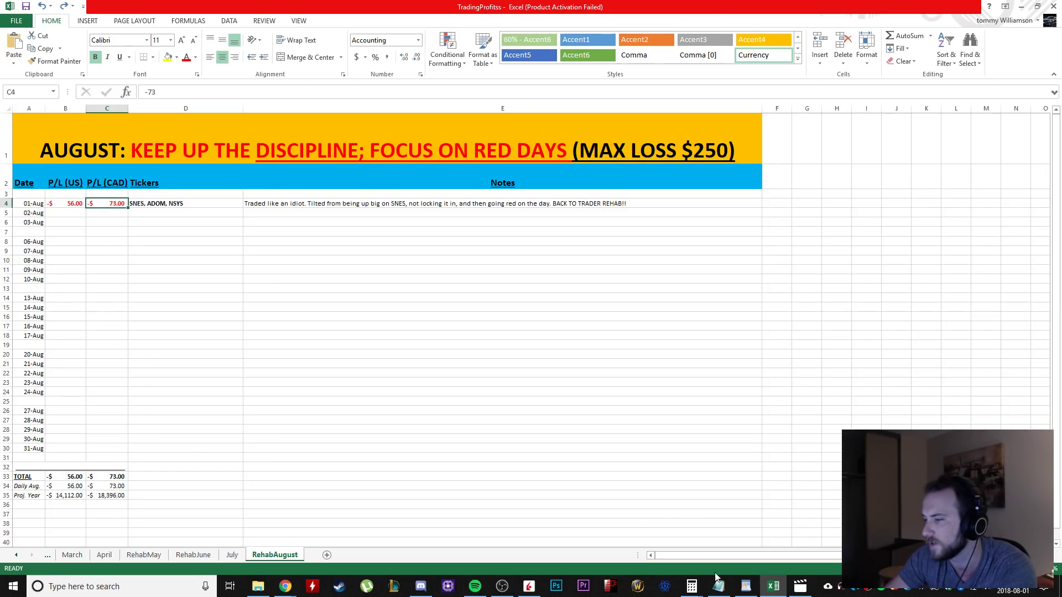
Move the RULES window right and highlight the LESS TRADES = BETTER phrase.
click(746, 586)
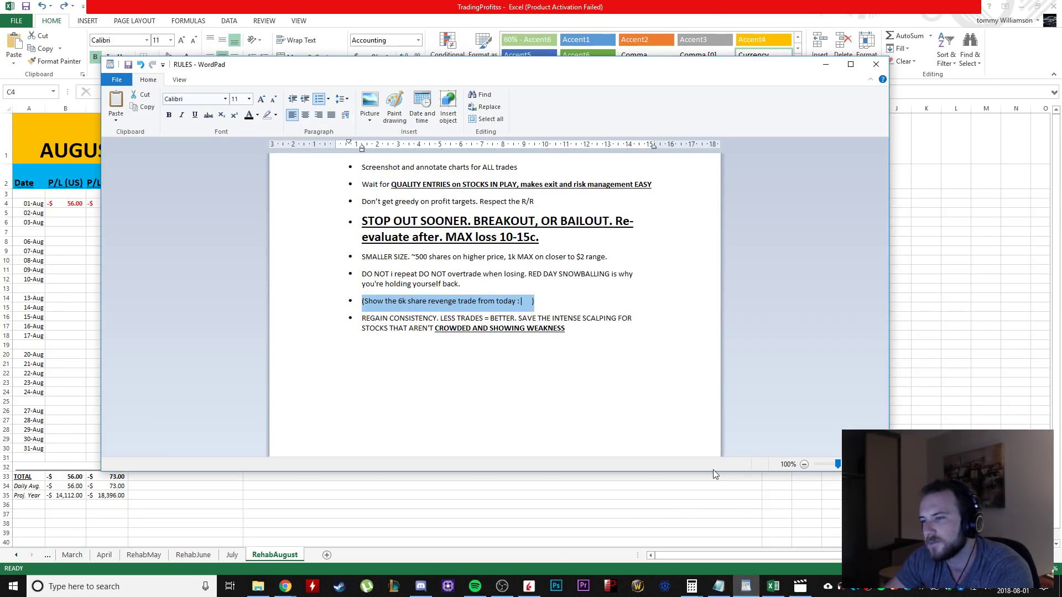
drag(418, 69, 517, 76)
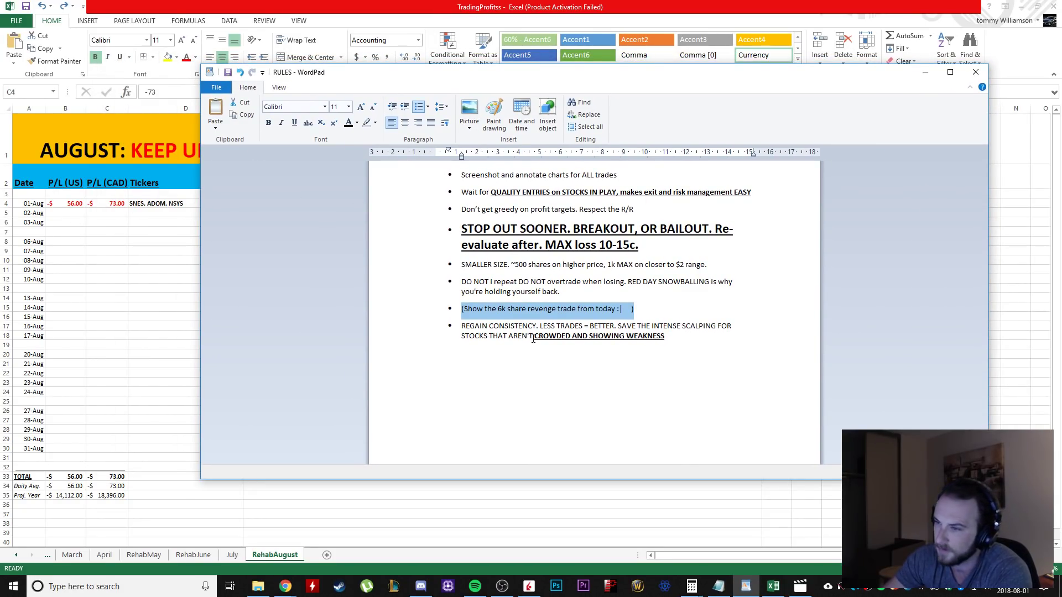
click(474, 327)
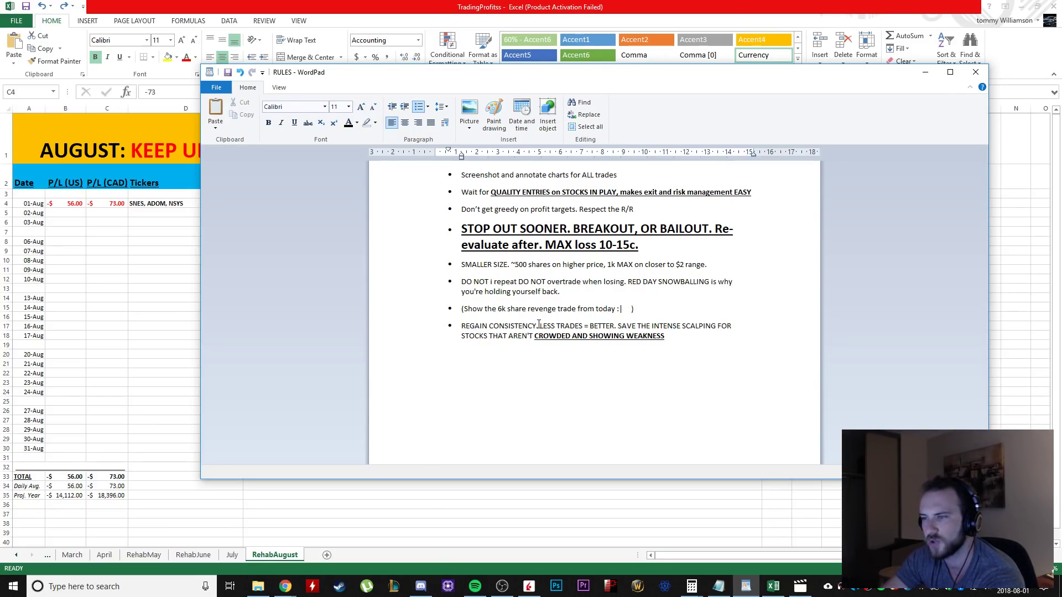
drag(536, 327, 614, 326)
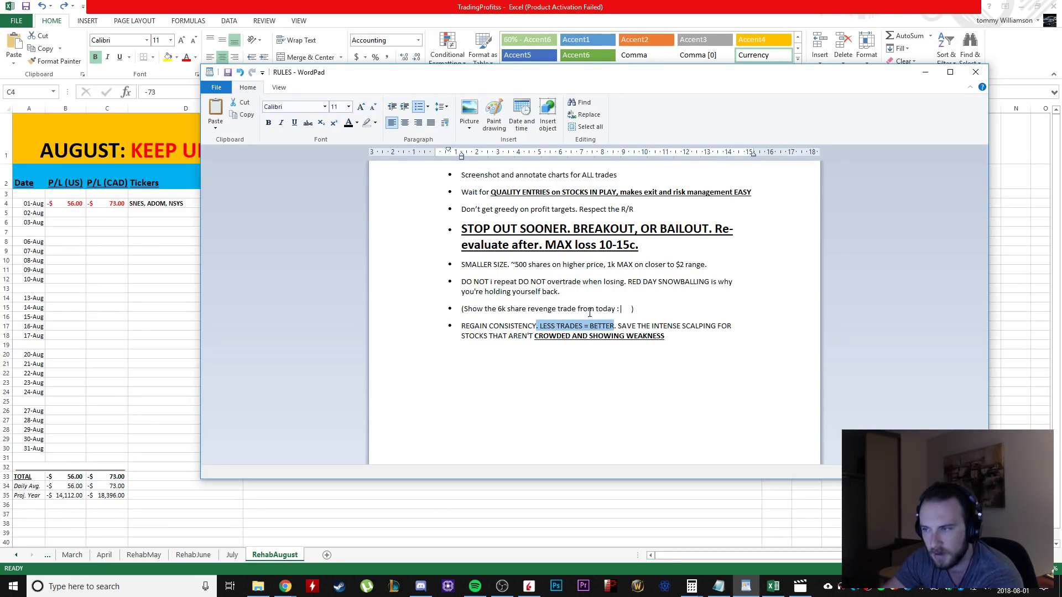
Add 'AND BIG SIZE' after SCALPING and a bold-underlined 'IN A STRONGER MARKET' after WEAKNESS.
click(717, 326)
text(AND BIG SIZE)
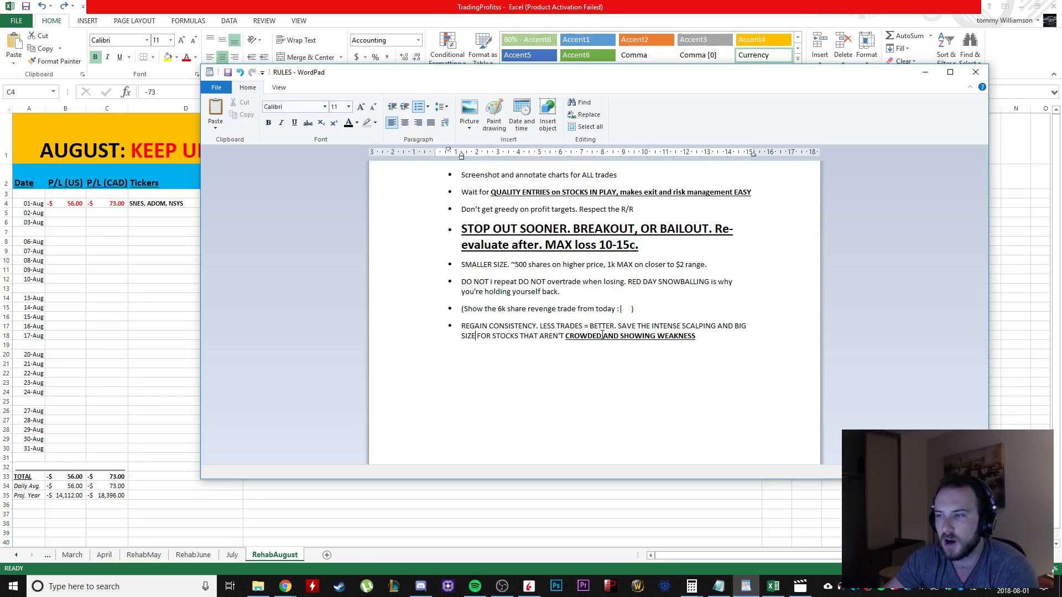
click(726, 336)
text(, and)
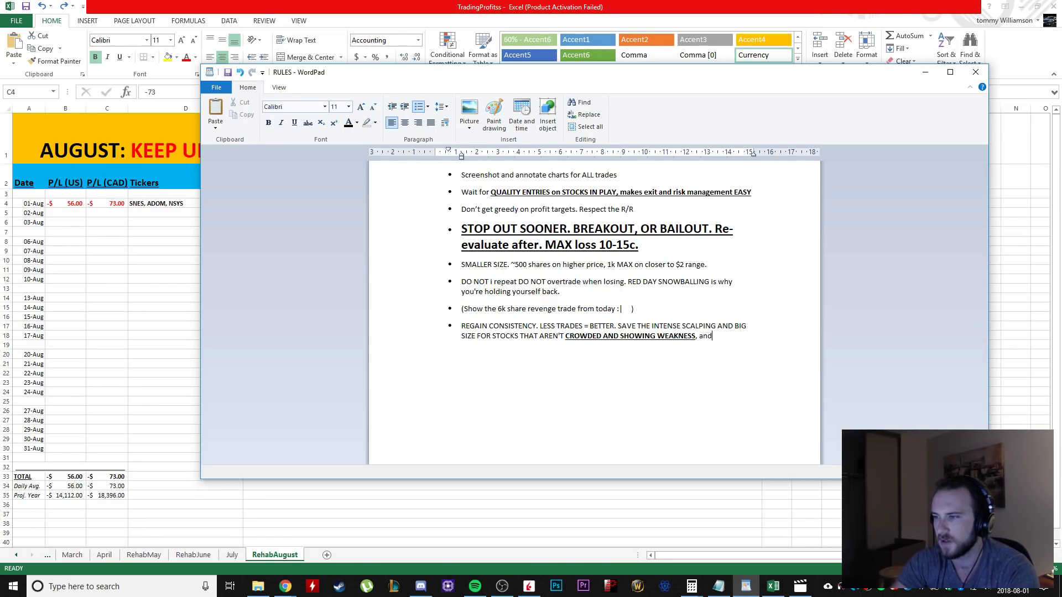
key(ctrl+b)
key(ctrl+u)
text(IN A ST)
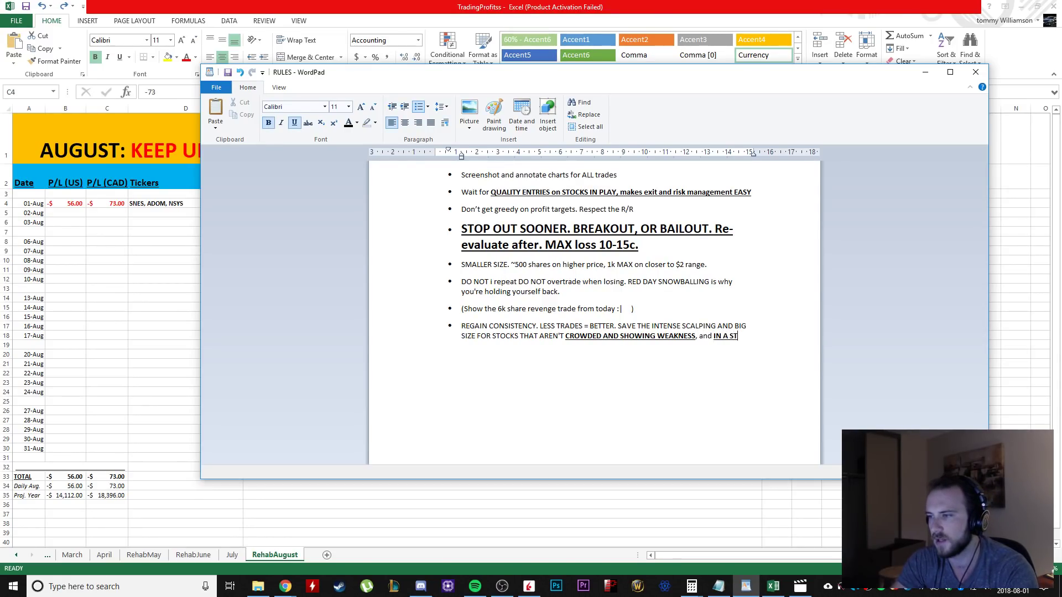
text(RONGER MARKET)
key(ctrl+b)
key(ctrl+u)
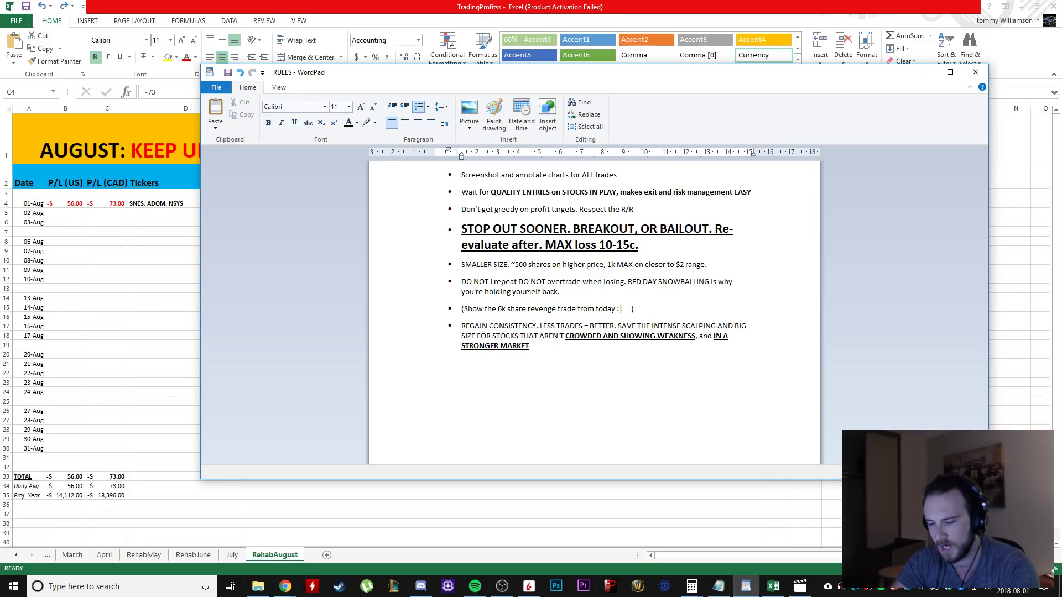
text(.)
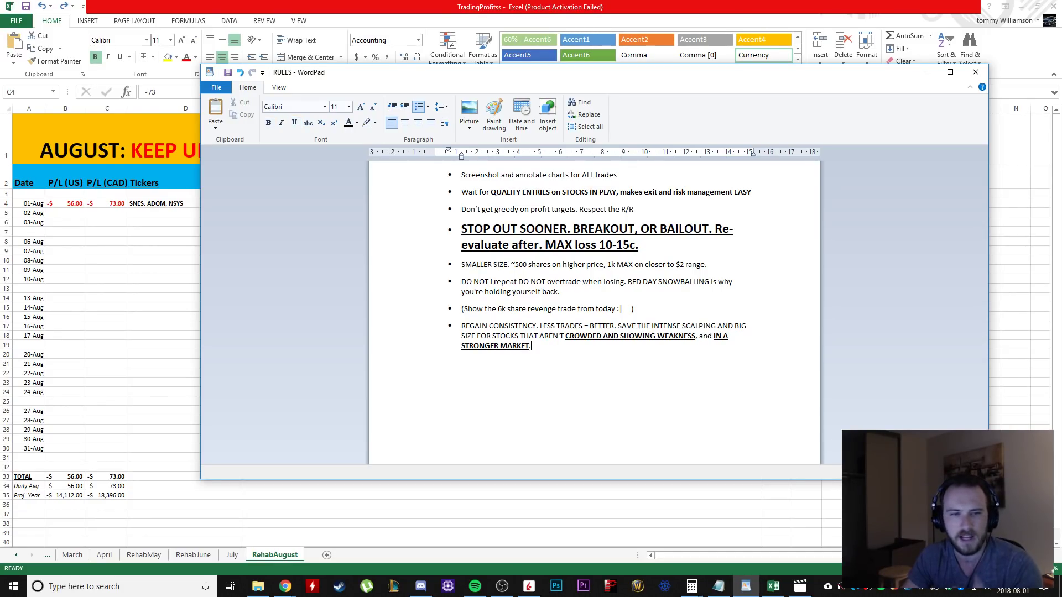